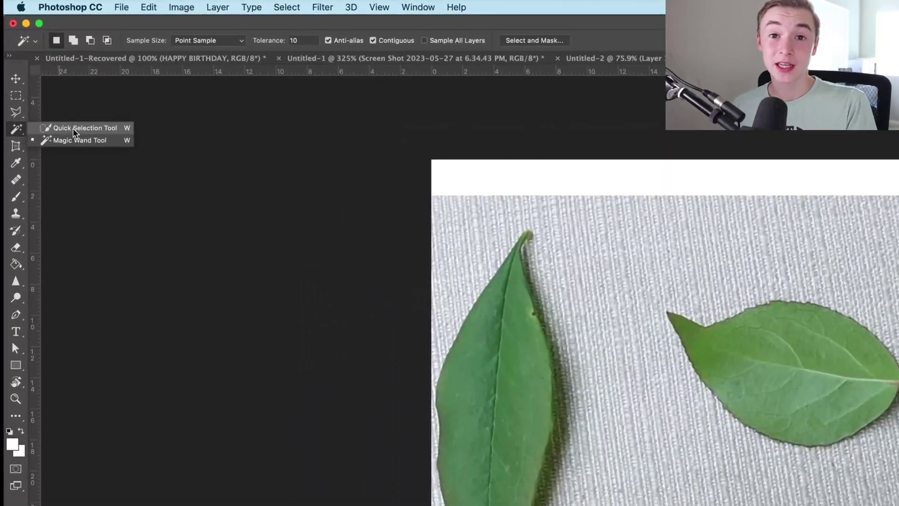
# Paint a Quick Selection over the leaves, extending it down over the left leaf.
pyautogui.click(75, 128)
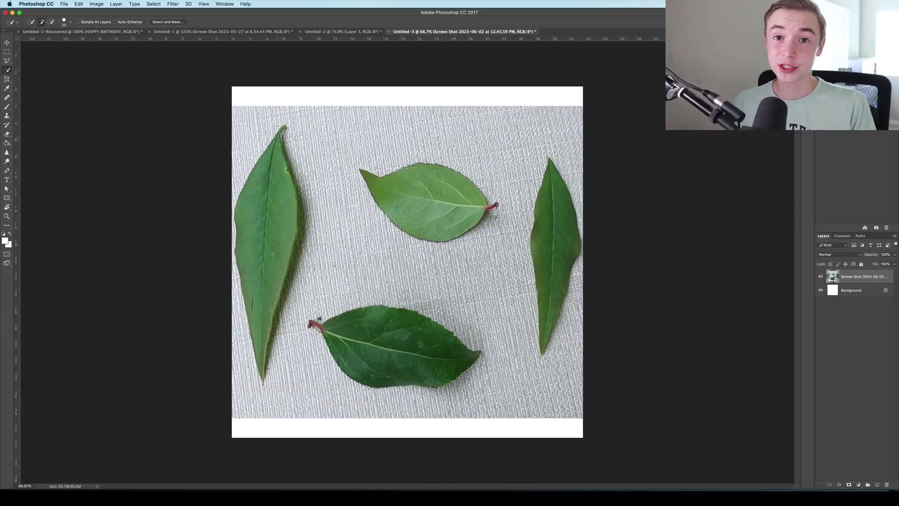
pyautogui.moveTo(282, 164); pyautogui.dragTo(286, 233)
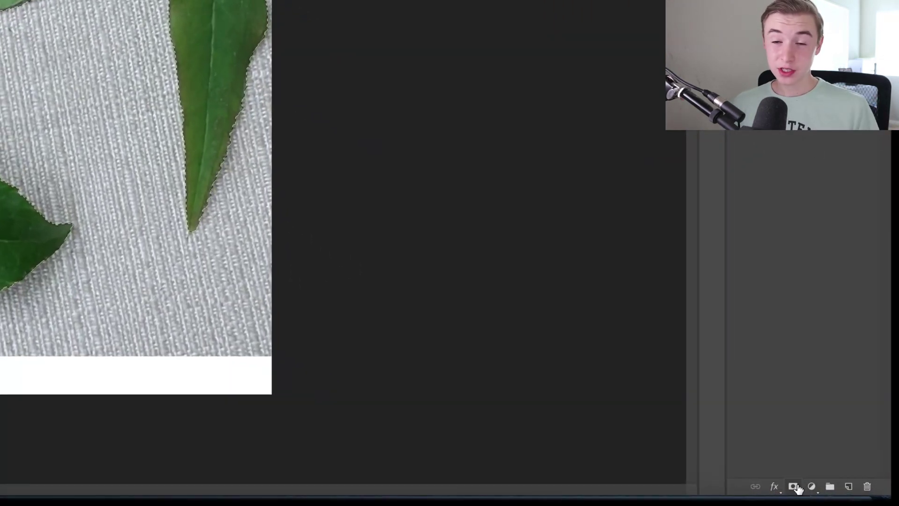
# Mask away everything outside the leaf selection and try erasing the left leaf's dark edge.
pyautogui.click(795, 487)
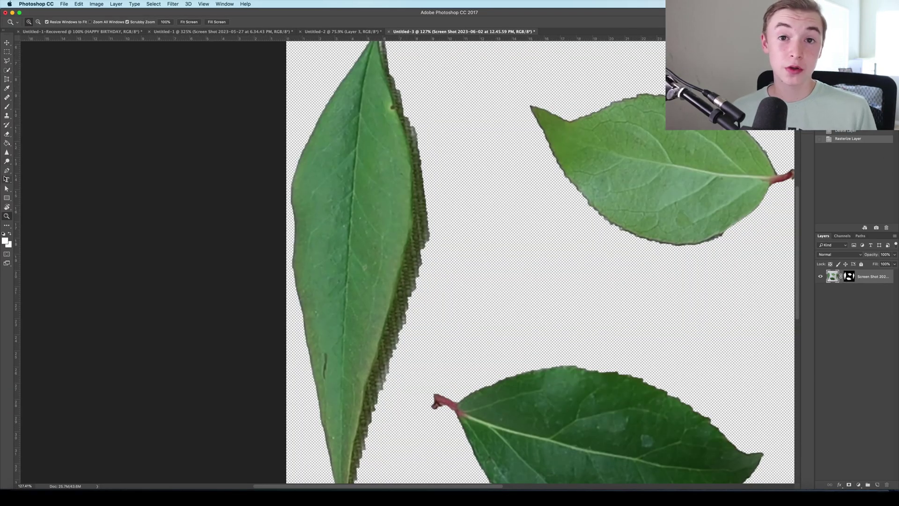
pyautogui.click(7, 135)
pyautogui.scroll(2, 468, 85)
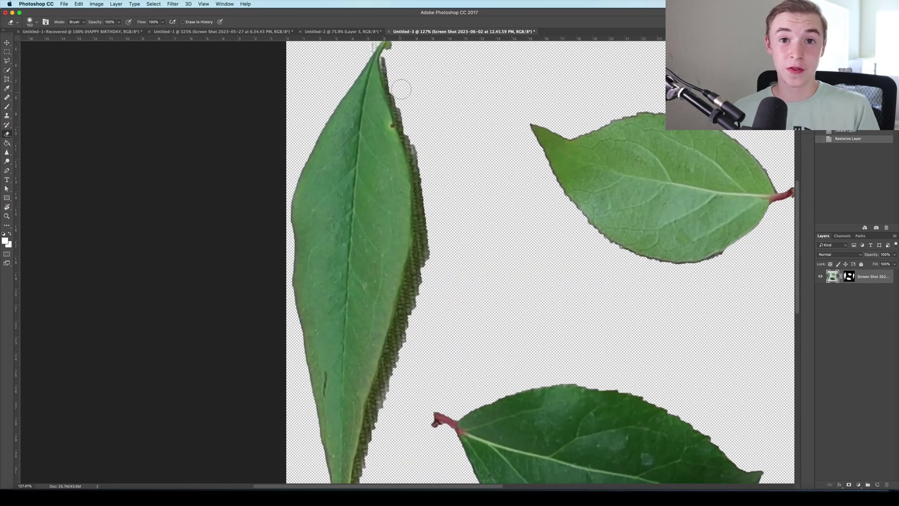
pyautogui.moveTo(392, 73); pyautogui.dragTo(432, 201)
pyautogui.press('super+z')
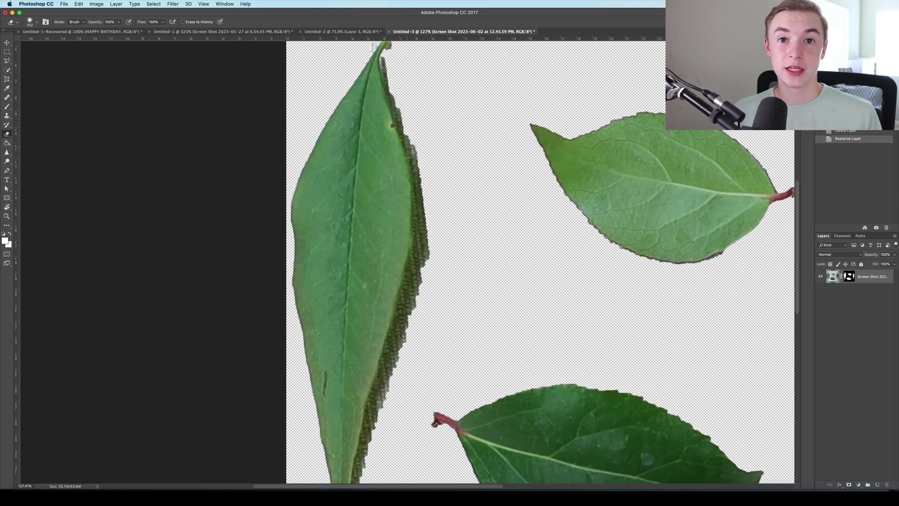
# Shrink the eraser to 46 px and erase the remaining dark fringe on the left leaf.
pyautogui.click(36, 22)
pyautogui.moveTo(62, 45); pyautogui.dragTo(51, 45)
pyautogui.moveTo(383, 56)
pyautogui.mouseDown()
pyautogui.moveTo(419, 171)
pyautogui.moveTo(414, 156)
pyautogui.mouseUp()
pyautogui.scroll(-5, 414, 156)
pyautogui.moveTo(346, 427); pyautogui.dragTo(352, 382)
pyautogui.scroll(3, 353, 382)
pyautogui.moveTo(409, 138)
pyautogui.mouseDown()
pyautogui.moveTo(410, 218)
pyautogui.moveTo(419, 184)
pyautogui.mouseUp()
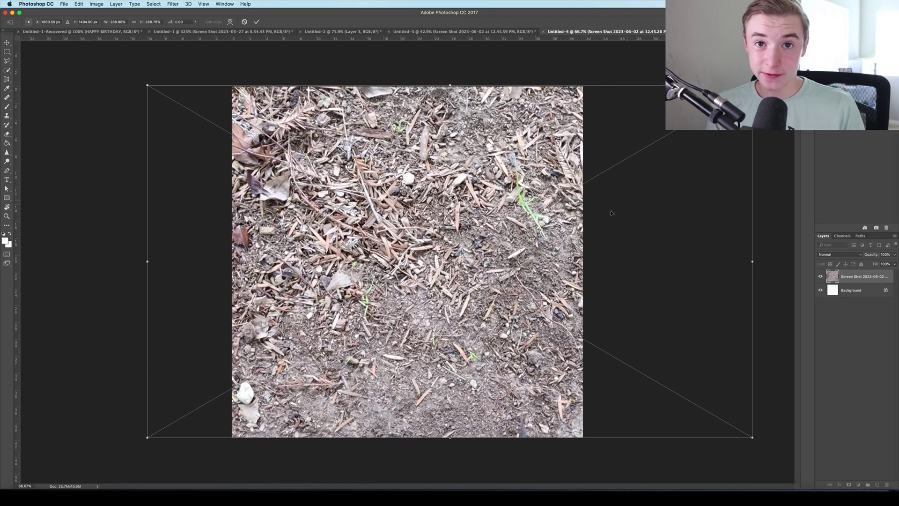
# Fit the scaled dirt photo over the canvas and crop the image to the square canvas.
pyautogui.moveTo(642, 196)
pyautogui.mouseDown()
pyautogui.moveTo(512, 193)
pyautogui.moveTo(641, 182)
pyautogui.moveTo(648, 195)
pyautogui.mouseUp()
pyautogui.press('Return')
pyautogui.press('m')
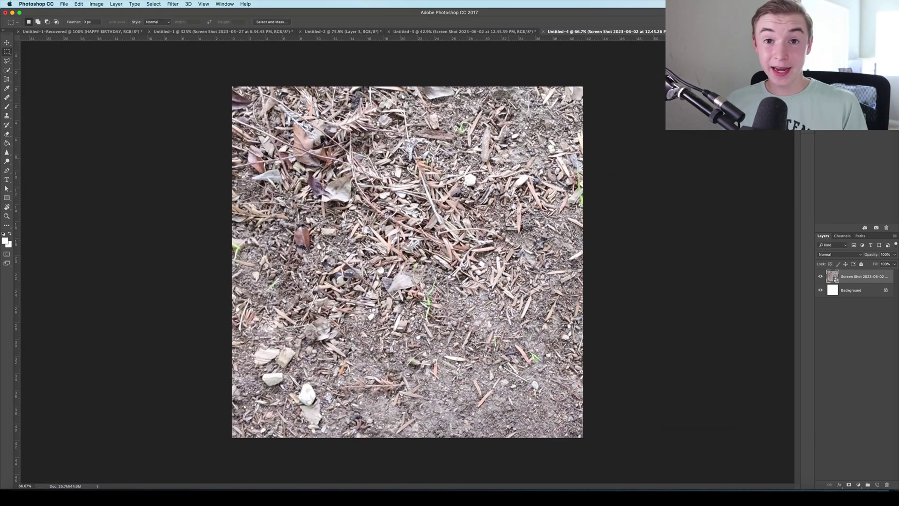
pyautogui.moveTo(218, 76); pyautogui.dragTo(612, 458)
pyautogui.click(96, 3)
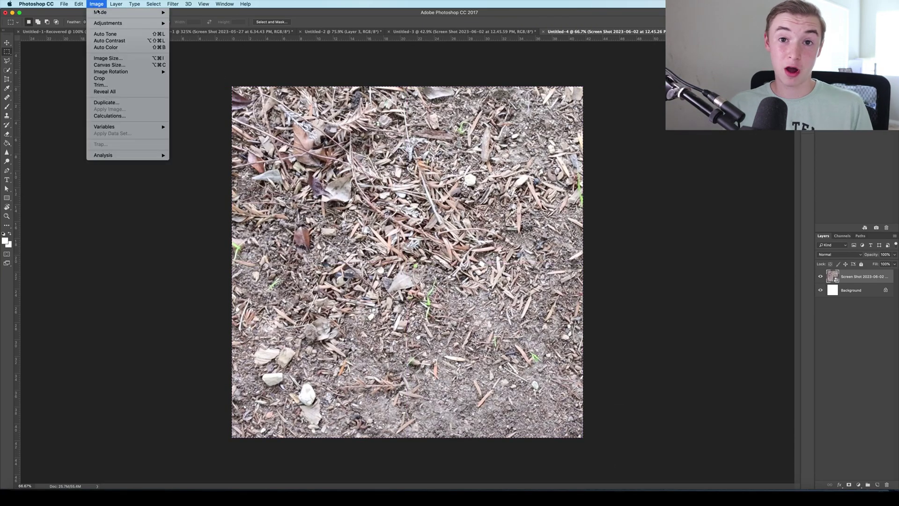
pyautogui.click(106, 79)
# Convert the dirt layer into the Background layer.
pyautogui.click(116, 4)
pyautogui.moveTo(160, 12)
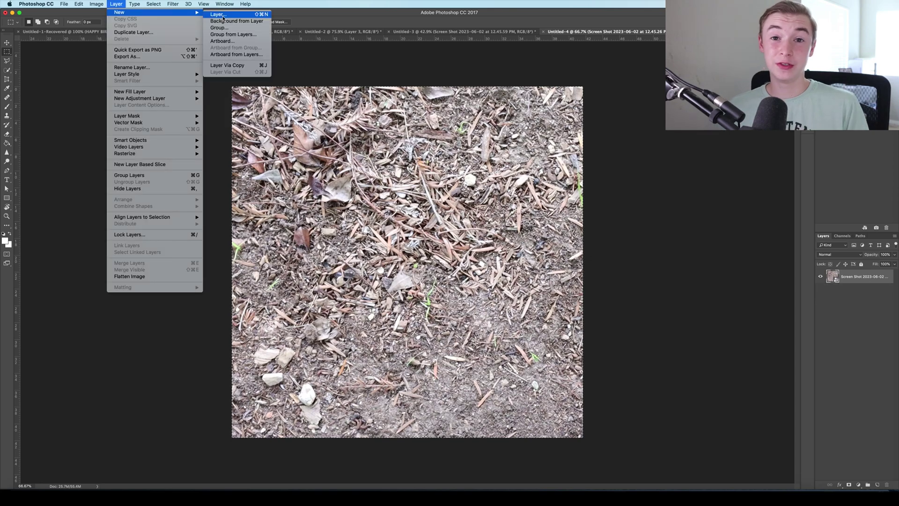
pyautogui.click(225, 21)
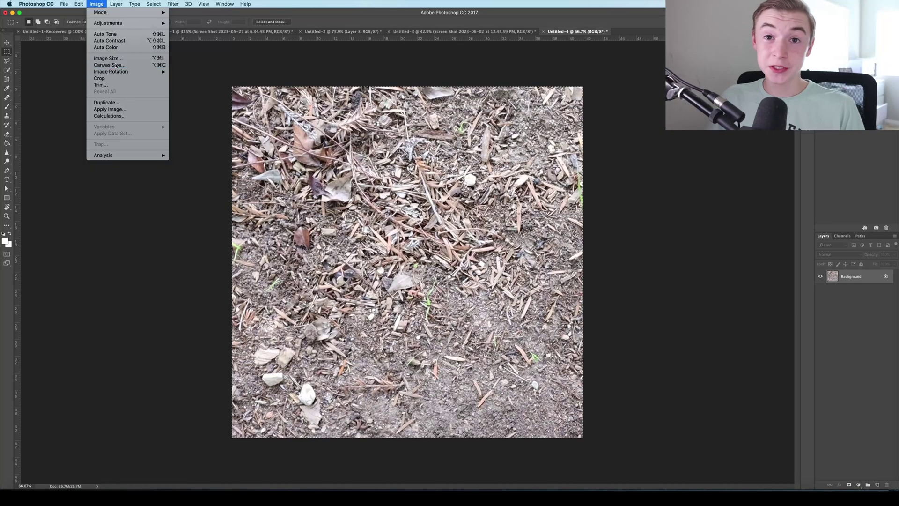
# Switch the Canvas Size width units to pixels.
pyautogui.click(117, 67)
pyautogui.click(482, 218)
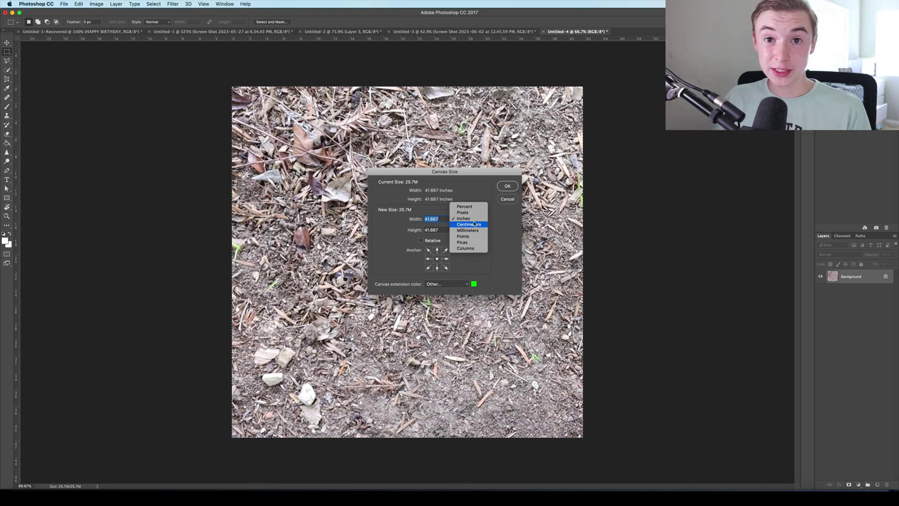
pyautogui.click(469, 213)
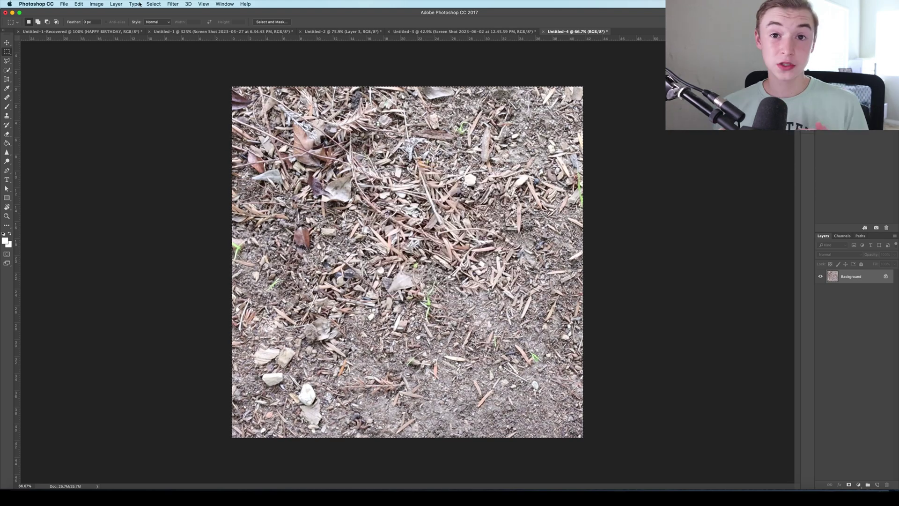
# Apply the Offset filter with 1500 px horizontal and vertical shift and Wrap Around.
pyautogui.click(176, 4)
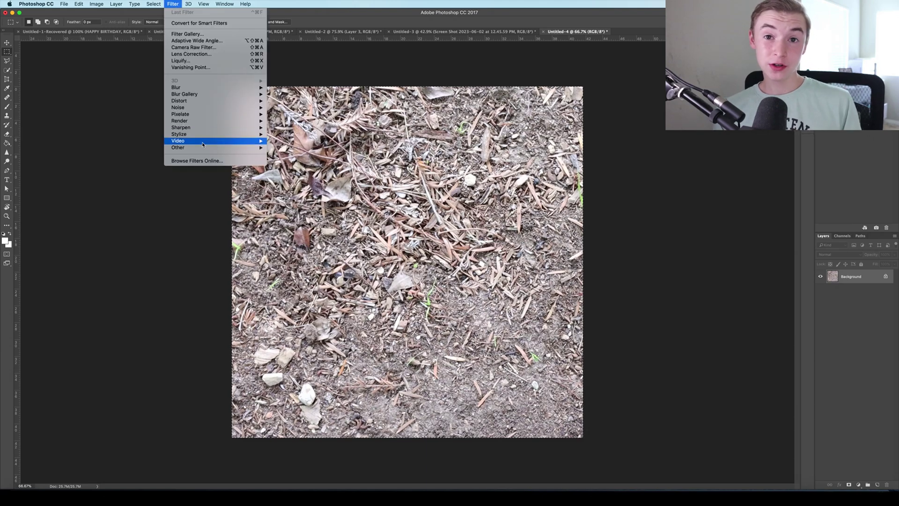
pyautogui.moveTo(201, 148)
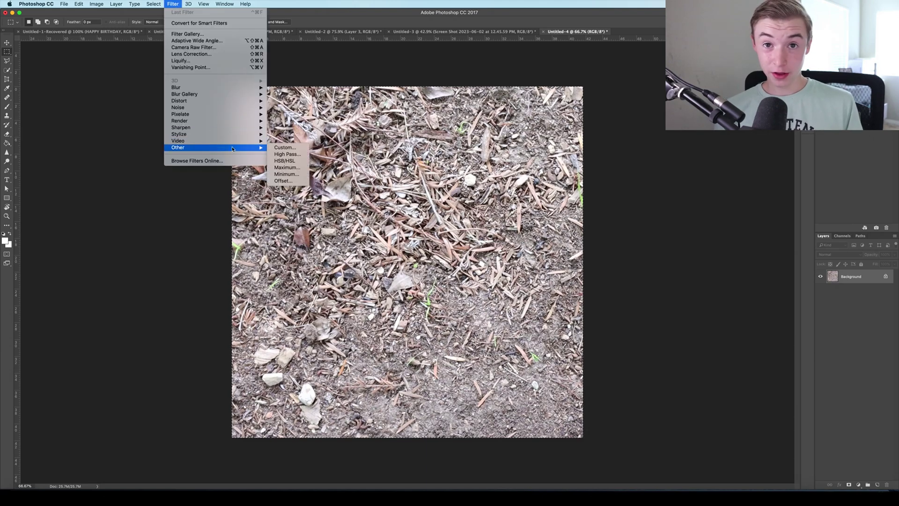
pyautogui.click(291, 181)
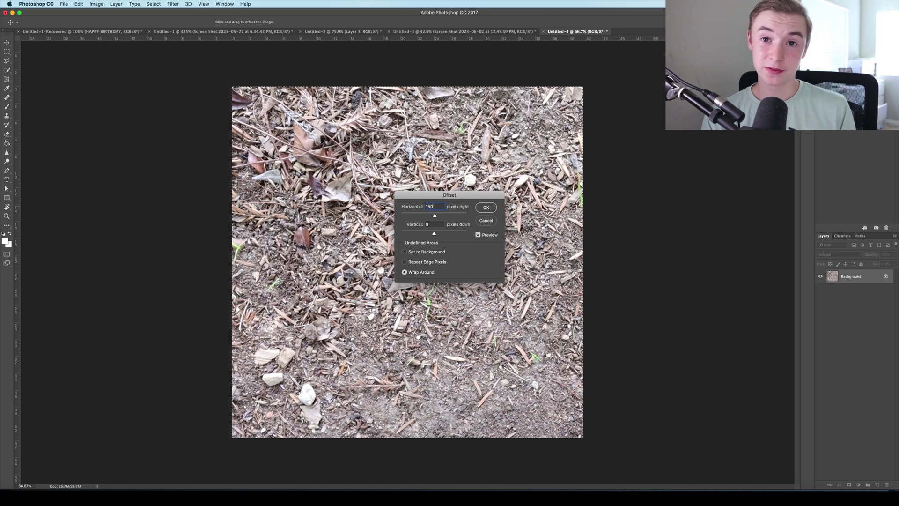
pyautogui.write('0')
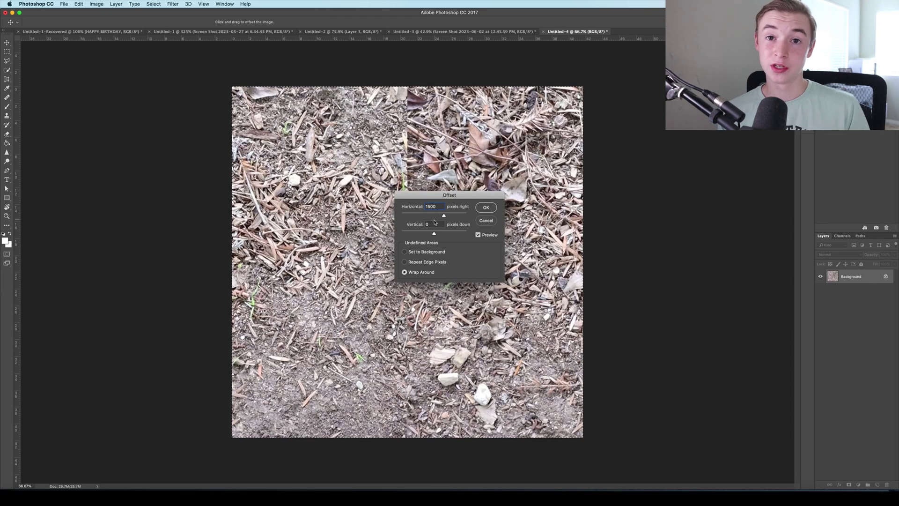
pyautogui.click(435, 225)
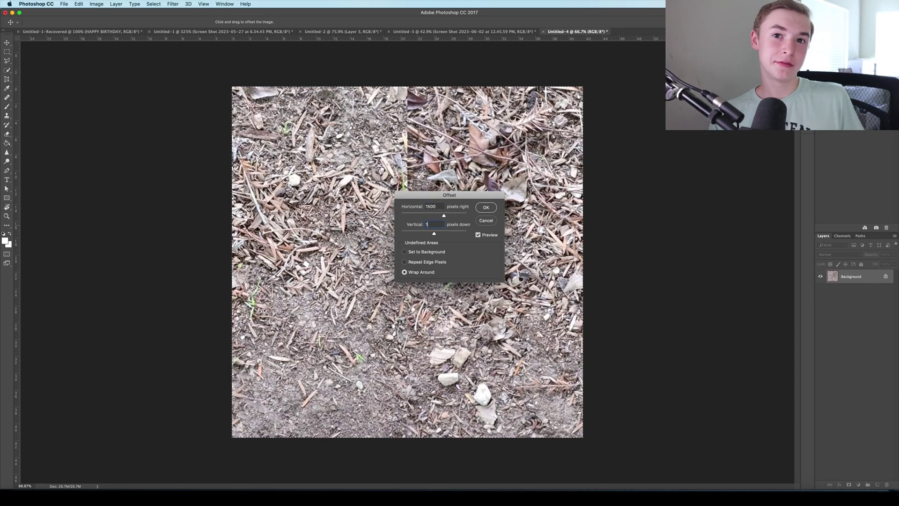
pyautogui.write('1500')
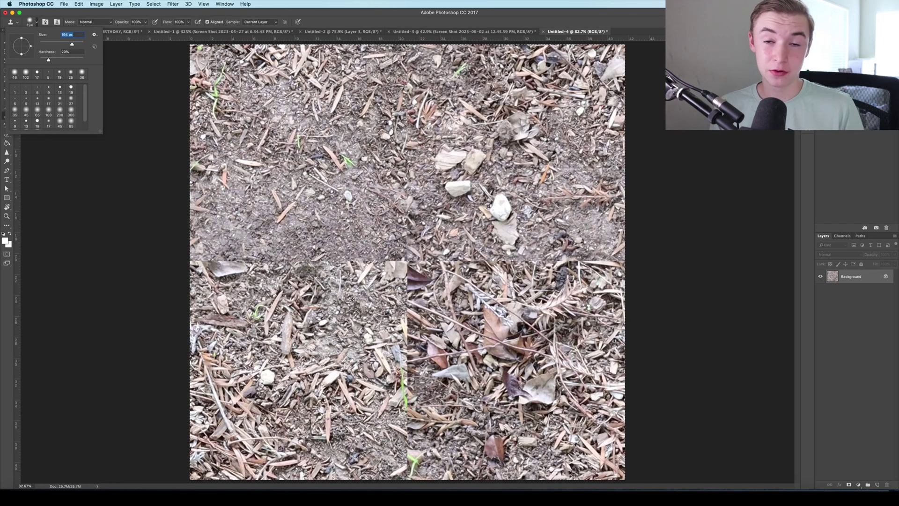
# Clone-stamp nearby dirt over the horizontal seam running through the middle of the texture.
pyautogui.keyDown('alt'); pyautogui.click(324, 387); pyautogui.keyUp('alt')
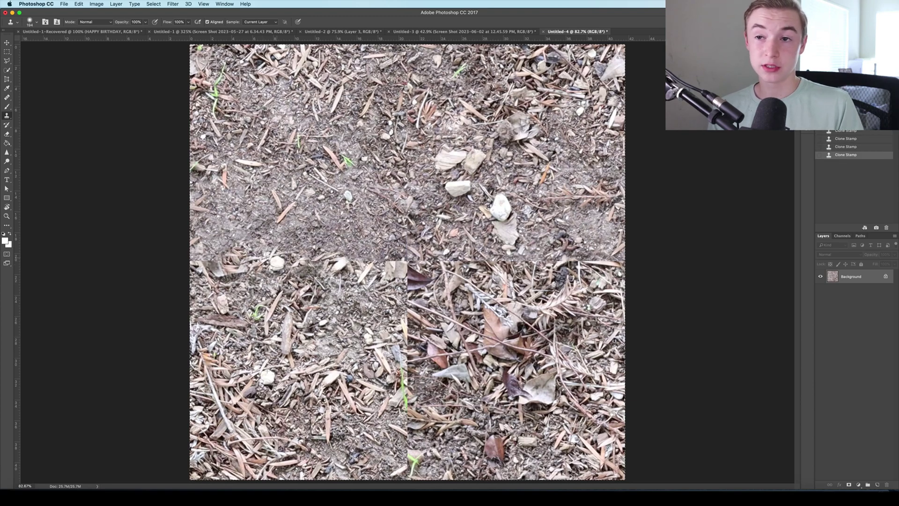
pyautogui.moveTo(335, 225)
pyautogui.mouseDown()
pyautogui.moveTo(338, 238)
pyautogui.moveTo(396, 262)
pyautogui.mouseUp()
pyautogui.moveTo(401, 258)
pyautogui.mouseDown()
pyautogui.moveTo(394, 243)
pyautogui.moveTo(450, 259)
pyautogui.moveTo(408, 275)
pyautogui.moveTo(406, 316)
pyautogui.moveTo(386, 323)
pyautogui.mouseUp()
pyautogui.click(384, 242)
pyautogui.click(378, 236)
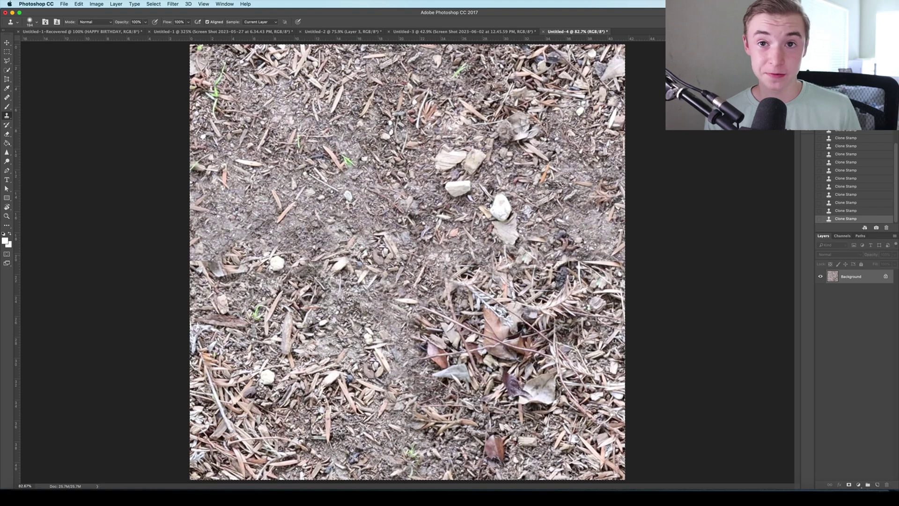
# Apply Shadows/Highlights with Shadows Amount 43% and Highlights Amount raised to 65%.
pyautogui.click(96, 4)
pyautogui.moveTo(113, 23)
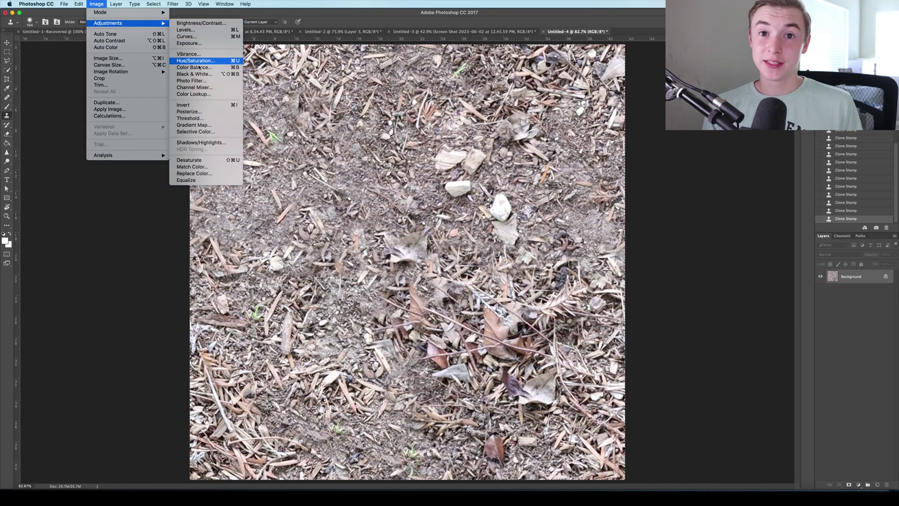
pyautogui.click(201, 142)
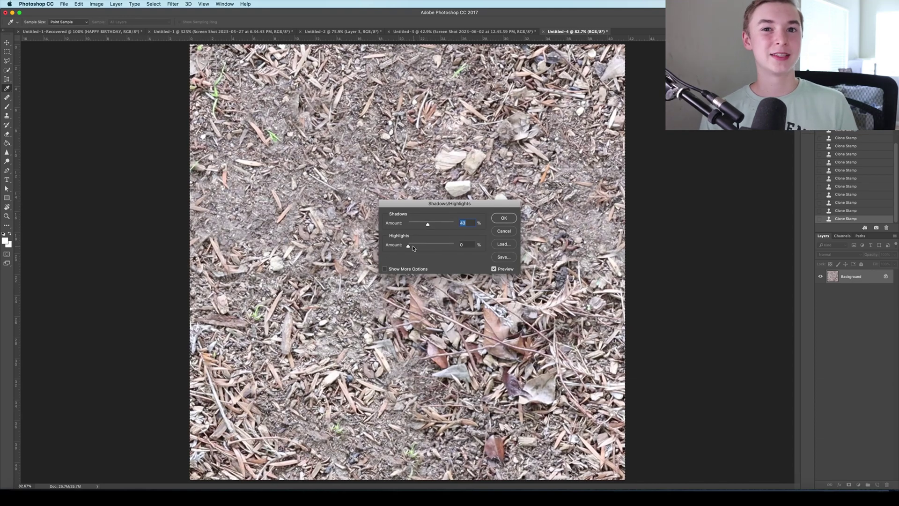
pyautogui.moveTo(413, 248); pyautogui.dragTo(439, 246)
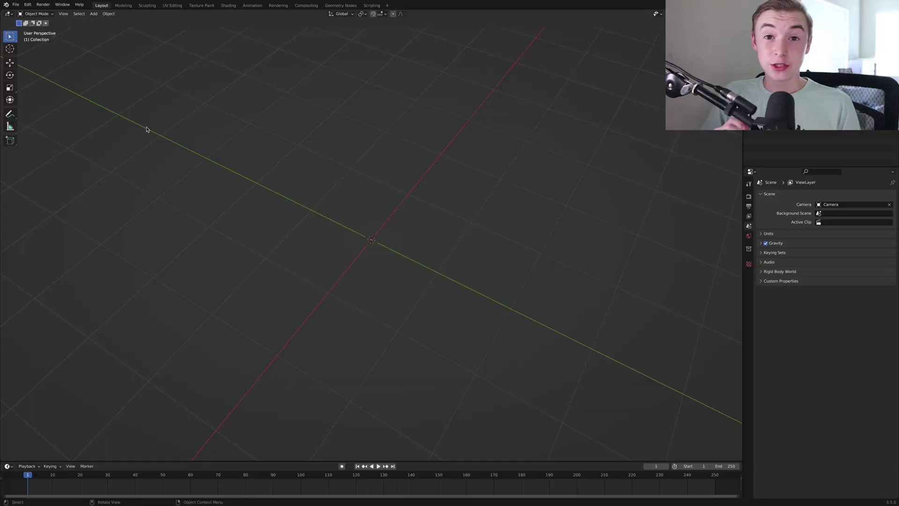
# Confirm Node Wrangler is enabled via a 'nod' add-on search, then start a node search.
pyautogui.click(29, 5)
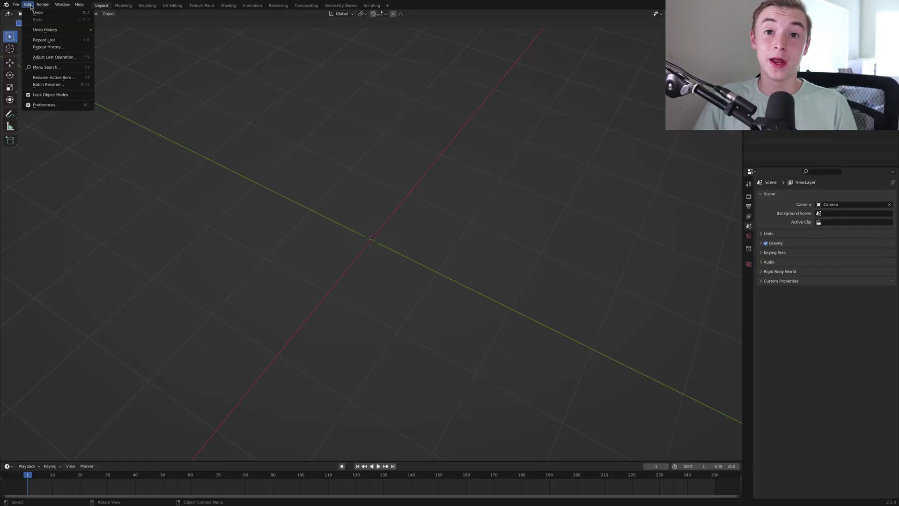
pyautogui.click(43, 105)
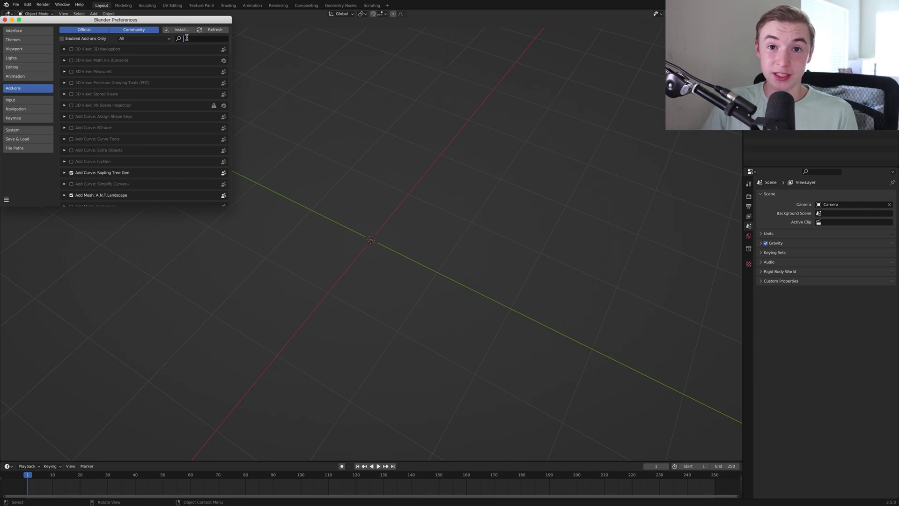
pyautogui.write('node')
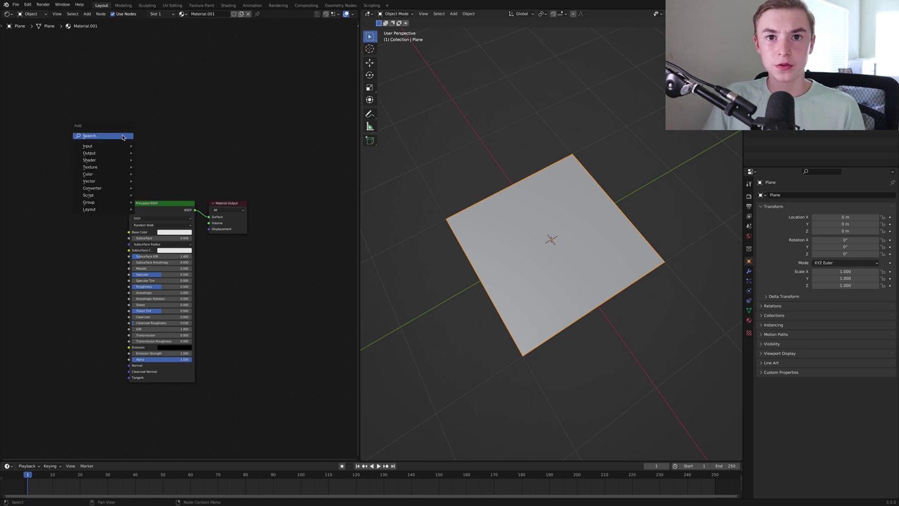
pyautogui.click(123, 137)
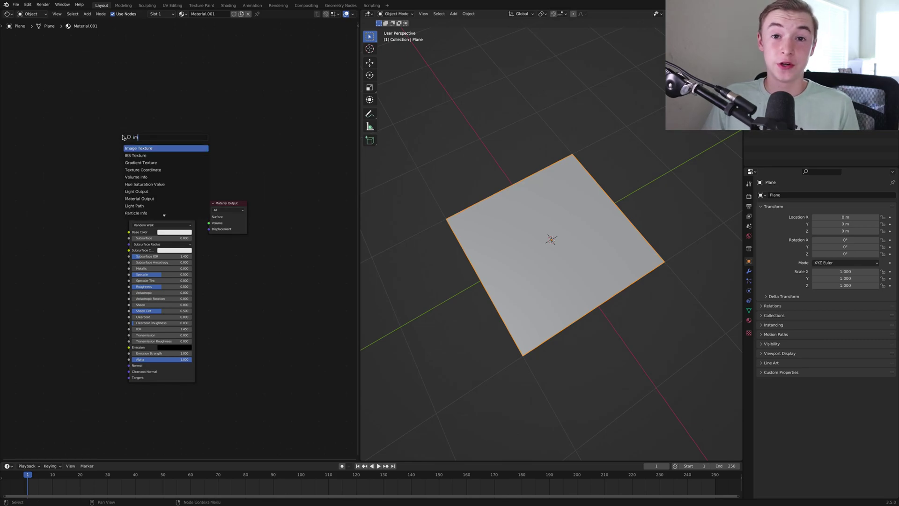
# Add a dirt 2.png Image Texture node and view the plane in Material Preview.
pyautogui.click(131, 148)
pyautogui.click(35, 198)
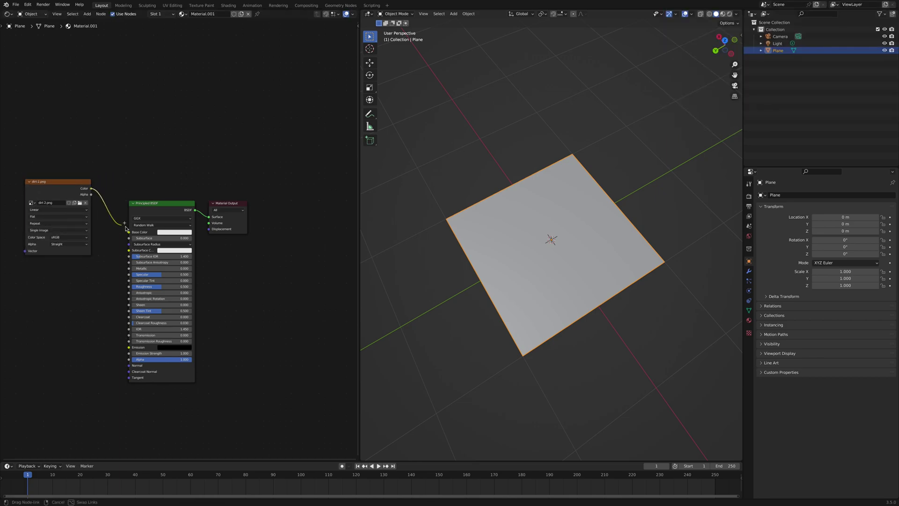
pyautogui.click(723, 14)
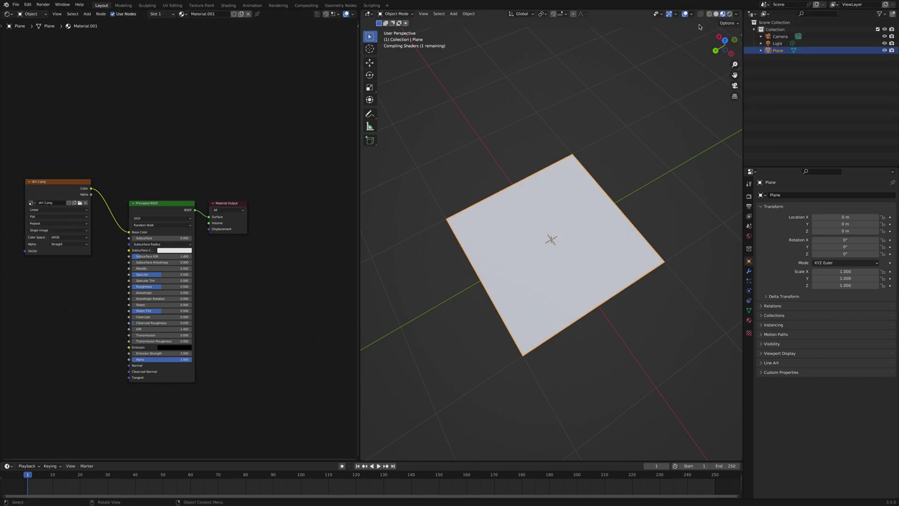
pyautogui.keyDown('ctrl'); pyautogui.scroll(15, 479, 165); pyautogui.keyUp('ctrl')
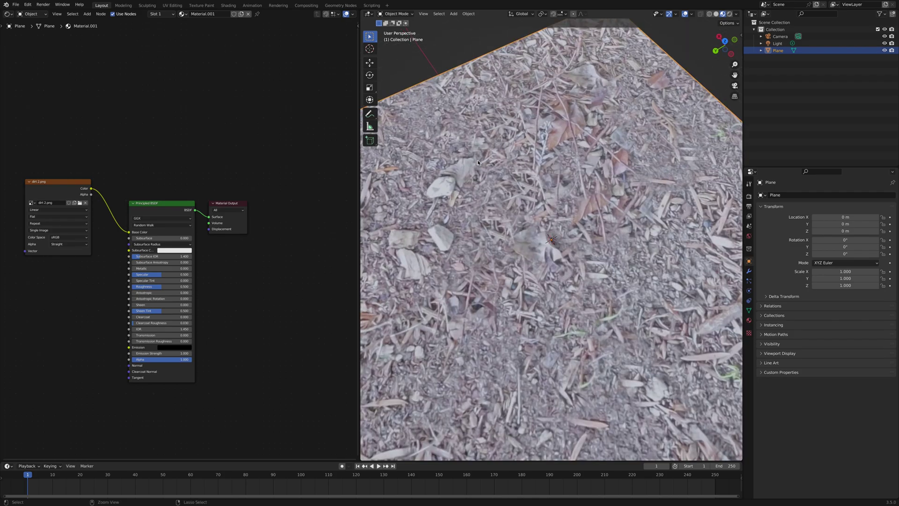
pyautogui.keyDown('ctrl'); pyautogui.scroll(-15, 478, 167); pyautogui.keyUp('ctrl')
pyautogui.keyDown('ctrl'); pyautogui.scroll(1, 479, 165); pyautogui.keyUp('ctrl')
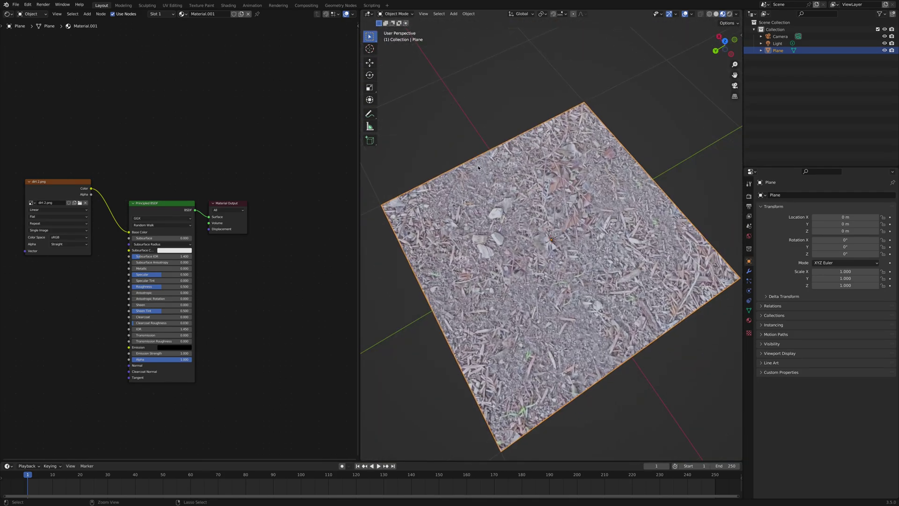
pyautogui.click(472, 146)
pyautogui.scroll(-5, 472, 147)
pyautogui.moveTo(471, 147); pyautogui.dragTo(454, 159, button='middle')
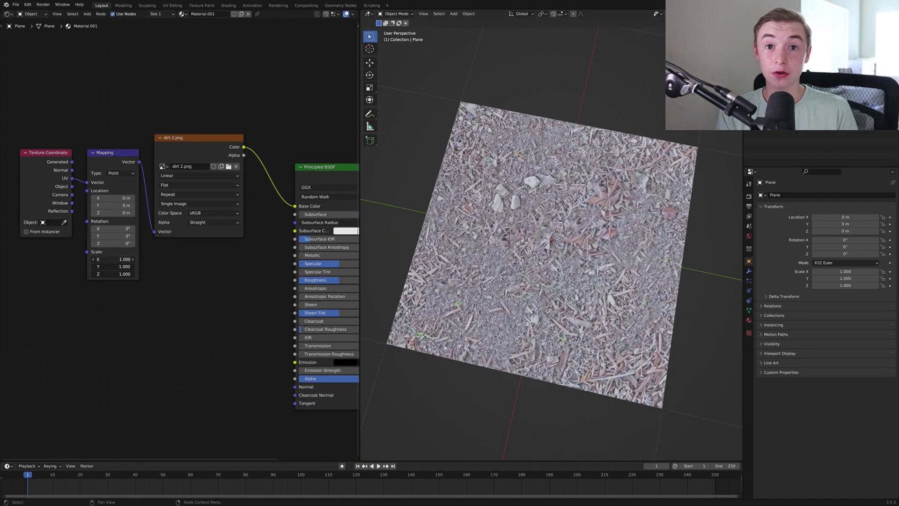
# Set the Mapping scale to 2 so the dirt tiles twice across the plane.
pyautogui.moveTo(113, 259)
pyautogui.mouseDown()
pyautogui.moveTo(159, 273)
pyautogui.moveTo(124, 261)
pyautogui.mouseUp()
pyautogui.moveTo(560, 134); pyautogui.dragTo(556, 140, button='middle')
pyautogui.keyDown('ctrl'); pyautogui.scroll(10, 560, 135); pyautogui.keyUp('ctrl')
pyautogui.keyDown('ctrl'); pyautogui.scroll(-3, 557, 135); pyautogui.keyUp('ctrl')
pyautogui.keyDown('ctrl'); pyautogui.scroll(2, 556, 135); pyautogui.keyUp('ctrl')
pyautogui.keyDown('ctrl'); pyautogui.scroll(-10, 556, 136); pyautogui.keyUp('ctrl')
pyautogui.keyDown('ctrl'); pyautogui.scroll(2, 555, 137); pyautogui.keyUp('ctrl')
# Add a ColorRamp under the image texture, duplicate it below, and add a Displacement node.
pyautogui.hotkey('shift', 'a')
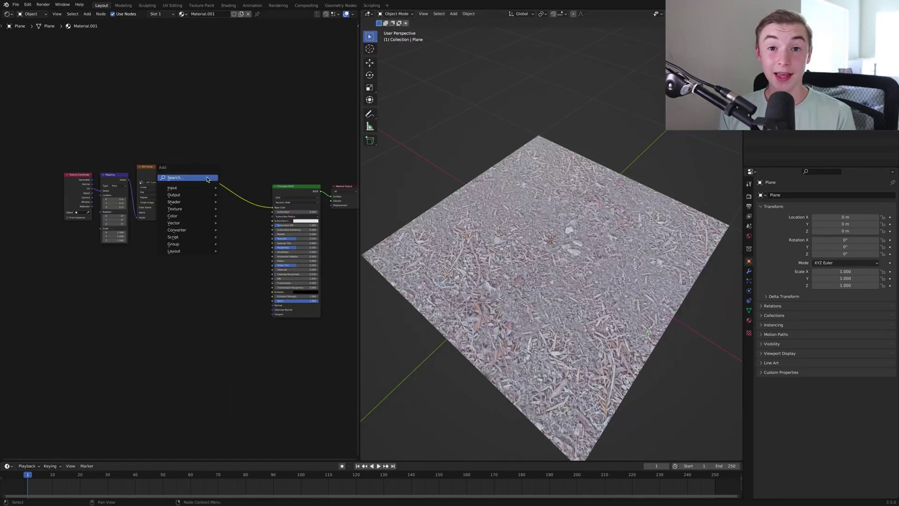
pyautogui.click(208, 179)
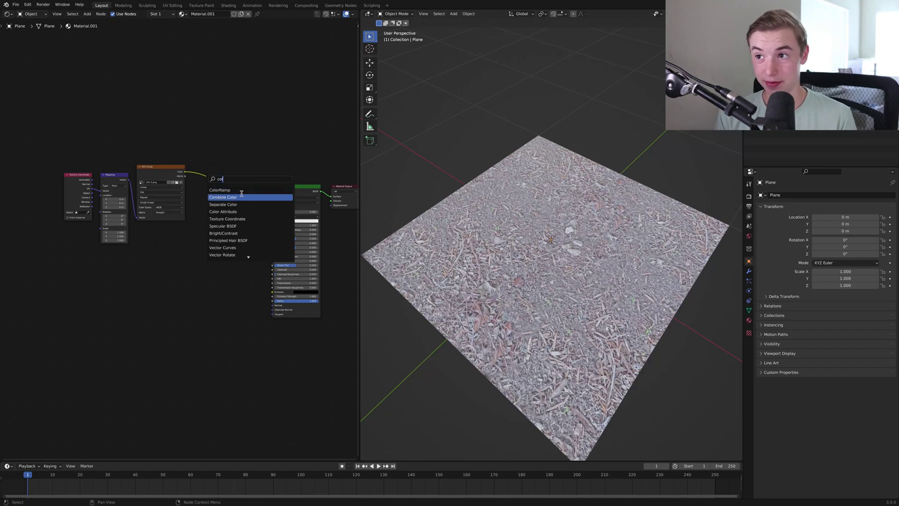
pyautogui.click(242, 190)
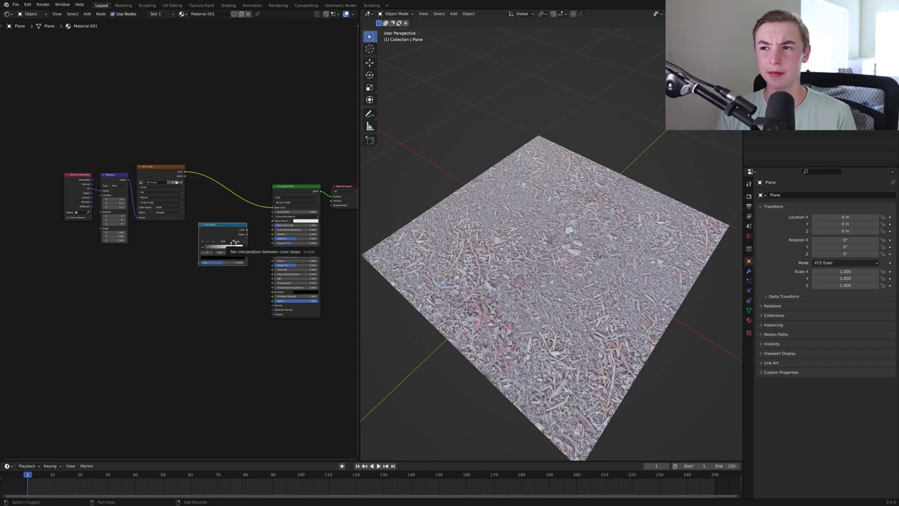
pyautogui.hotkey('shift', 'd')
pyautogui.click(239, 289)
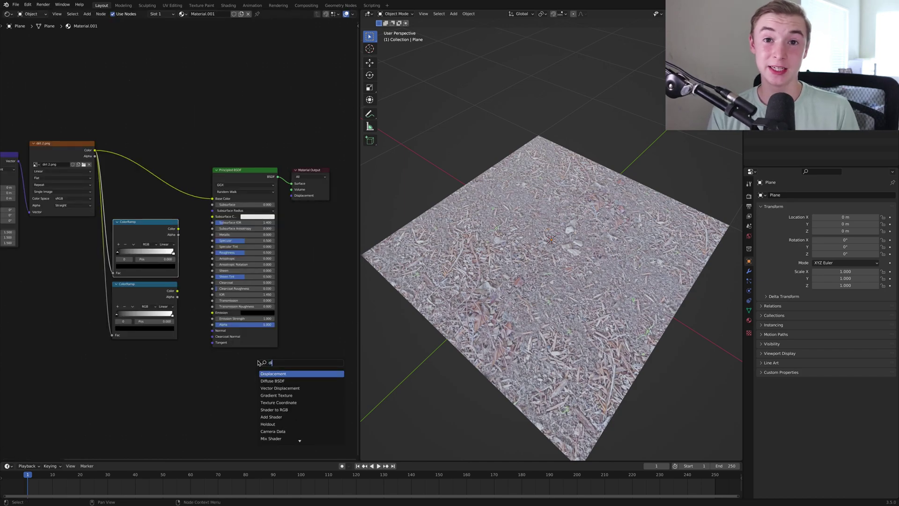
pyautogui.write('di')
pyautogui.click(270, 374)
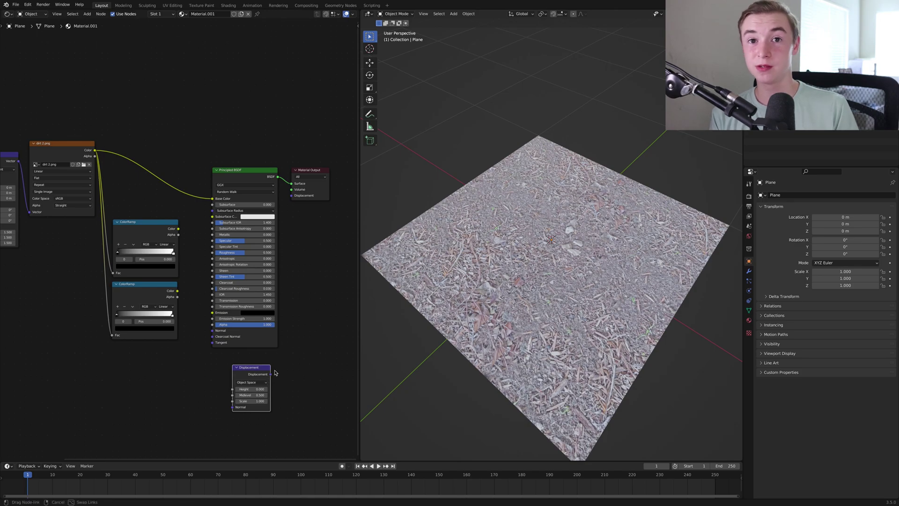
# Wire the ColorRamp into Displacement Height and the Displacement node into Material Output.
pyautogui.moveTo(290, 199); pyautogui.dragTo(291, 196)
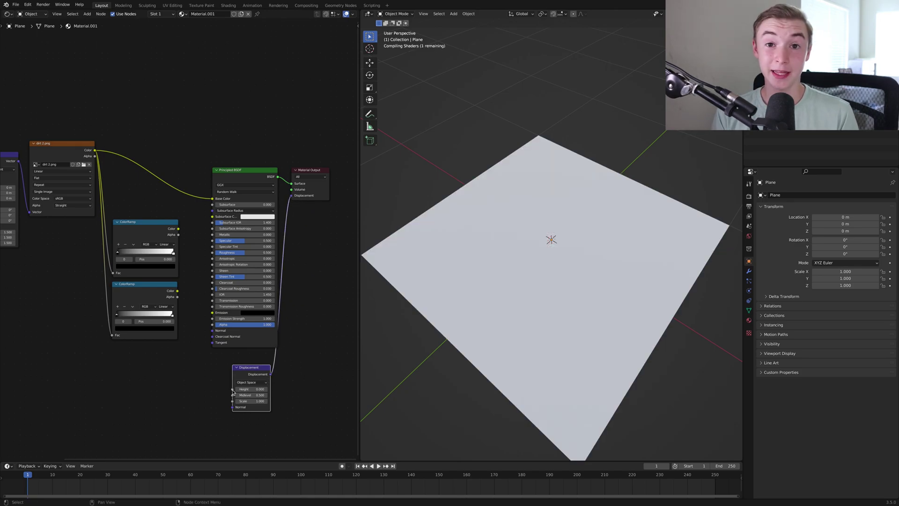
pyautogui.moveTo(232, 389); pyautogui.dragTo(196, 341)
pyautogui.moveTo(178, 291); pyautogui.dragTo(178, 291)
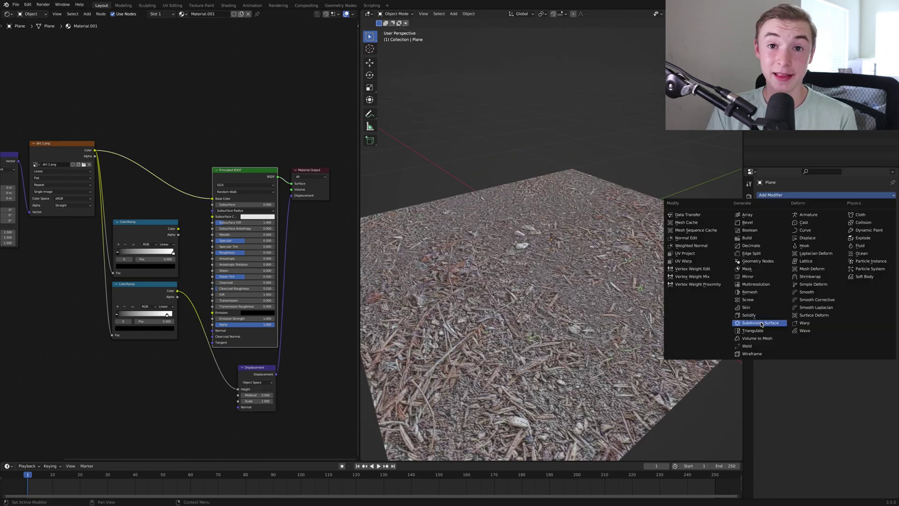
# Add a Subdivision Surface modifier, use Cycles Experimental, and enable Adaptive Subdivision.
pyautogui.click(740, 317)
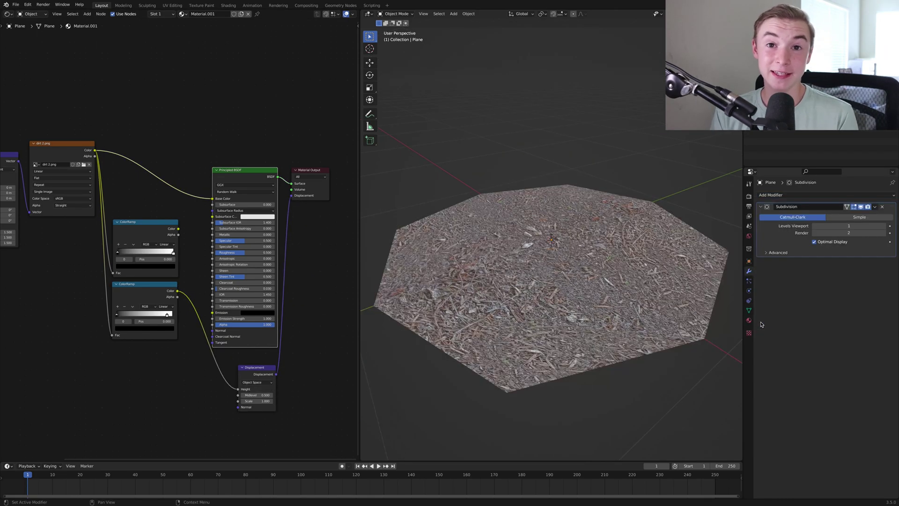
pyautogui.click(749, 196)
pyautogui.click(838, 195)
pyautogui.click(834, 218)
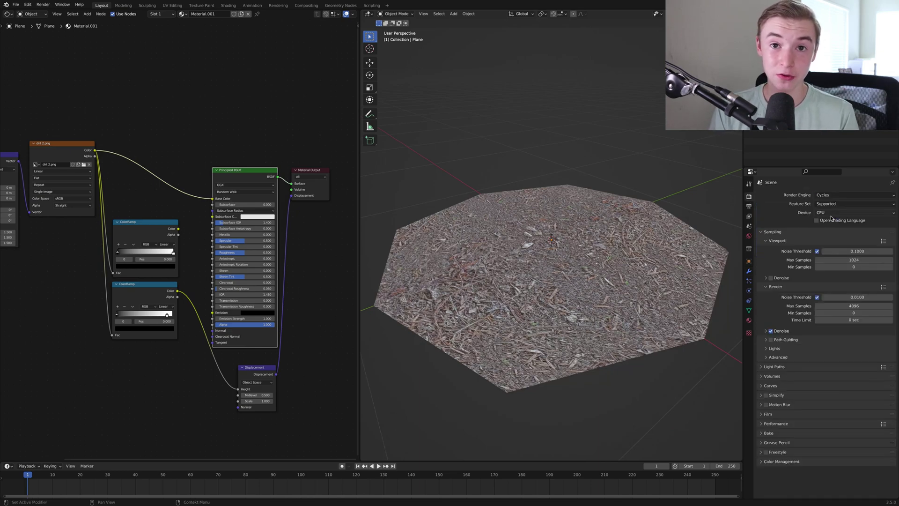
pyautogui.click(838, 204)
pyautogui.click(823, 221)
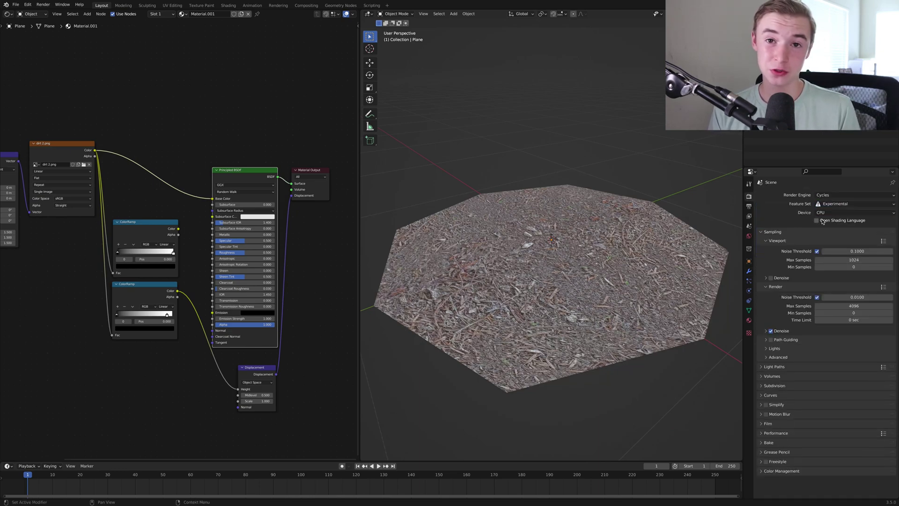
pyautogui.click(749, 271)
pyautogui.click(814, 226)
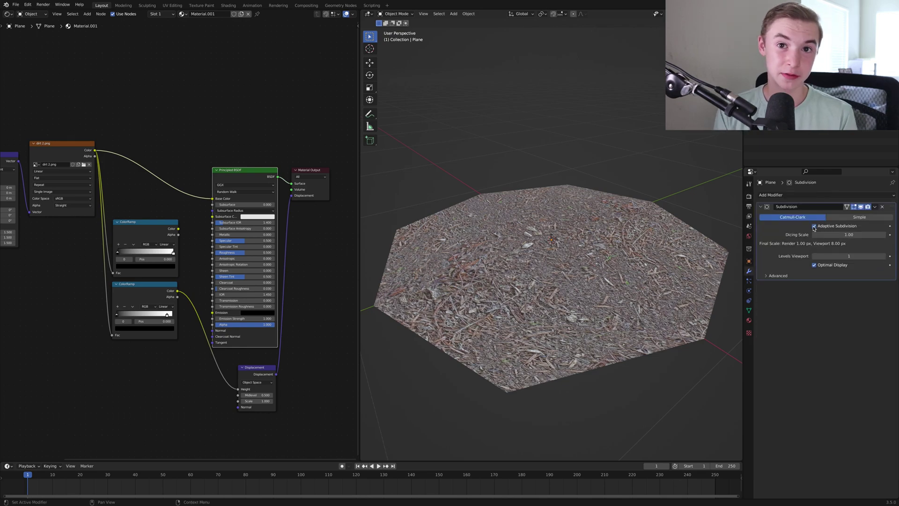
# Set the material's displacement method to Displacement and Bump and view the plane rendered.
pyautogui.click(749, 321)
pyautogui.scroll(-5, 792, 314)
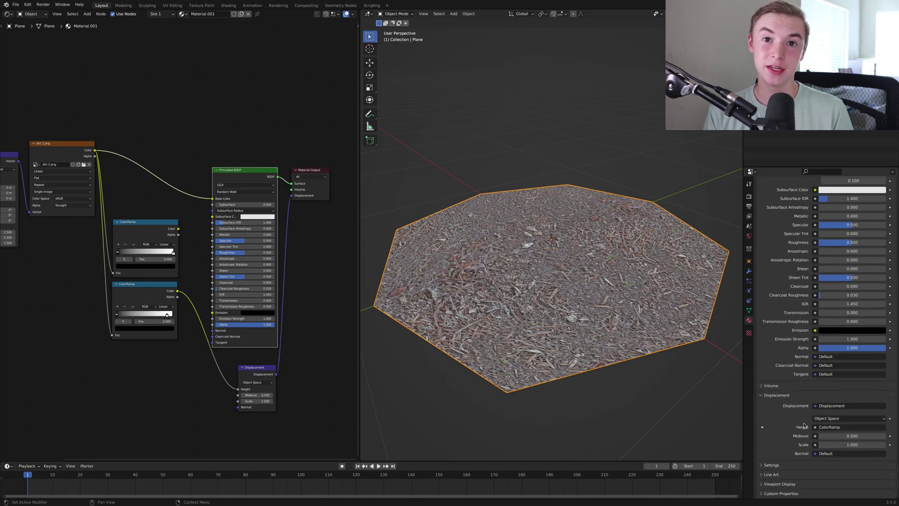
pyautogui.click(788, 467)
pyautogui.scroll(-5, 790, 463)
pyautogui.click(835, 402)
pyautogui.click(834, 427)
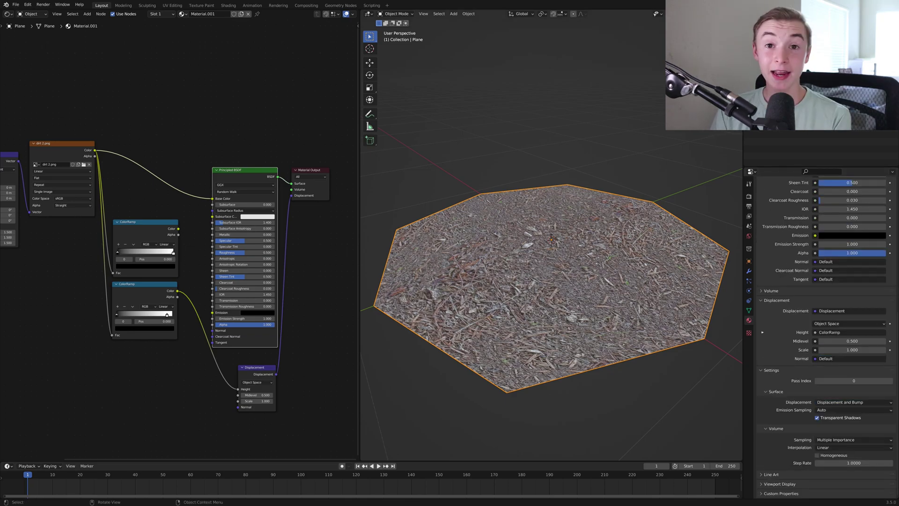
pyautogui.click(730, 14)
pyautogui.moveTo(586, 54)
pyautogui.mouseDown(button='middle')
pyautogui.moveTo(602, 72)
pyautogui.moveTo(608, 111)
pyautogui.mouseUp(button='middle')
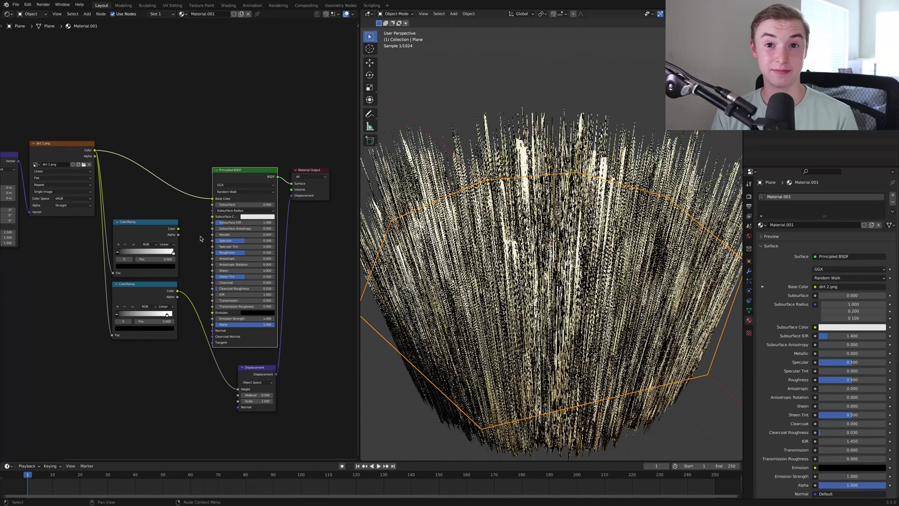
# Lower the Displacement node's Scale to 0.020 and orbit to inspect the displaced dirt plane.
pyautogui.scroll(2, 192, 208)
pyautogui.scroll(2, 300, 447)
pyautogui.moveTo(300, 447); pyautogui.dragTo(261, 337, button='middle')
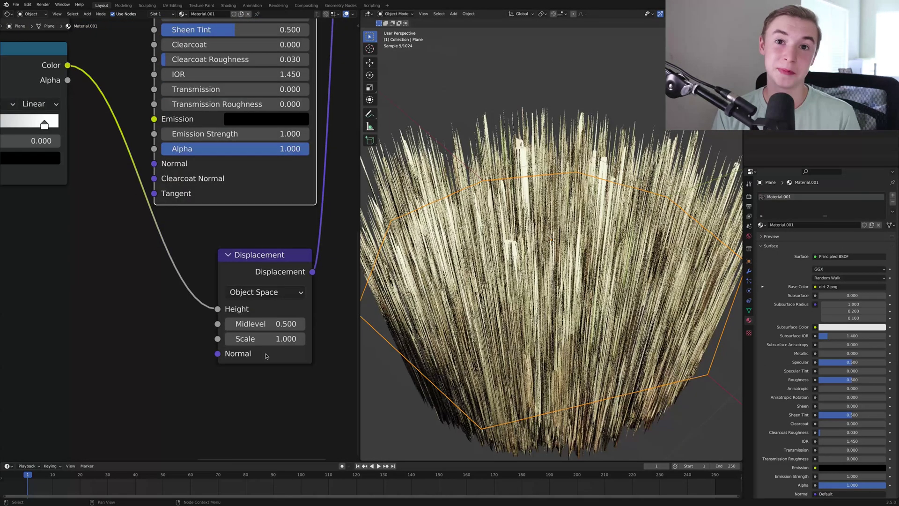
pyautogui.moveTo(266, 340); pyautogui.dragTo(219, 339)
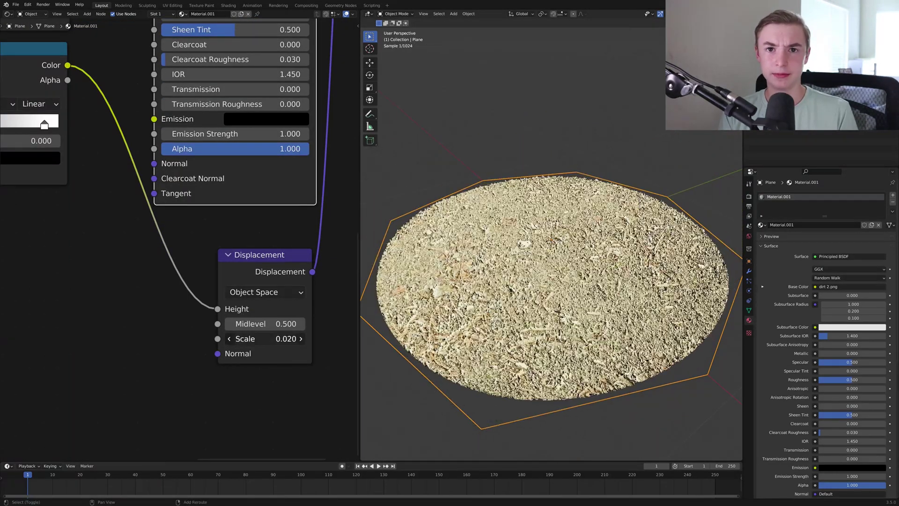
pyautogui.click(537, 121)
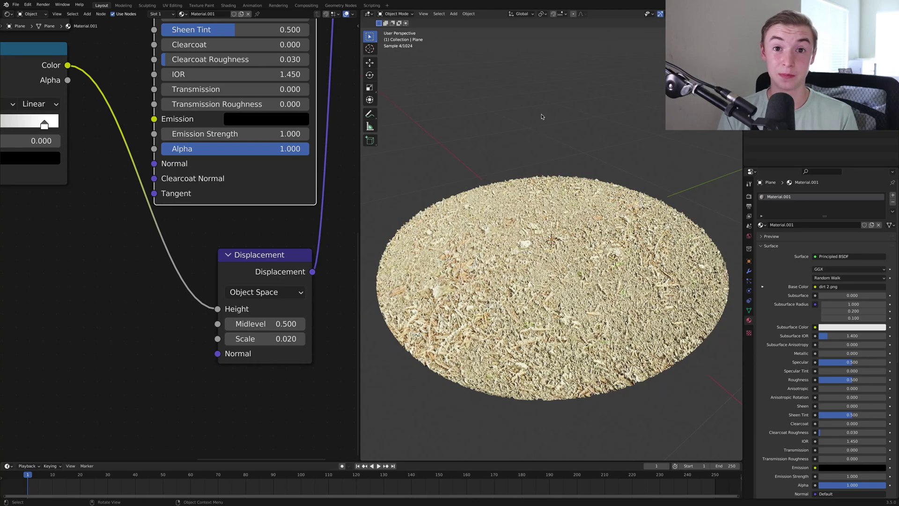
pyautogui.moveTo(541, 118); pyautogui.dragTo(562, 96, button='middle')
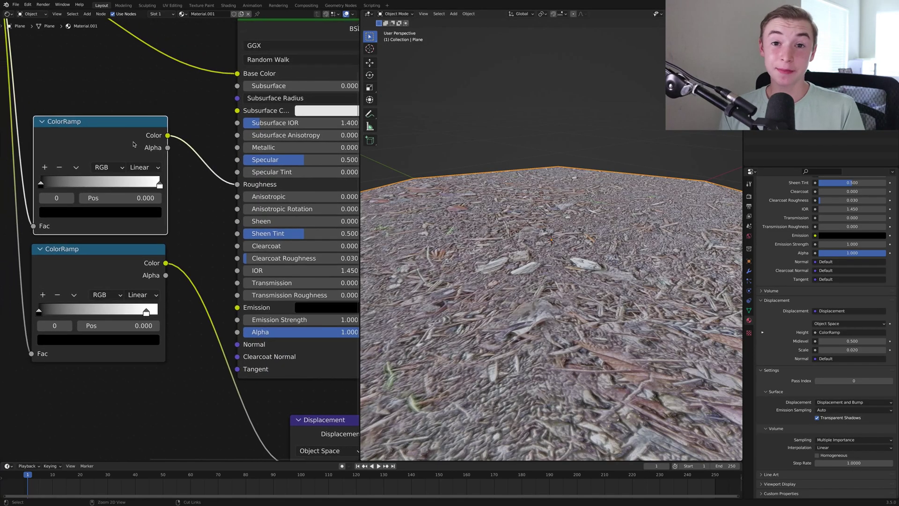
pyautogui.moveTo(412, 206); pyautogui.dragTo(496, 218, button='middle')
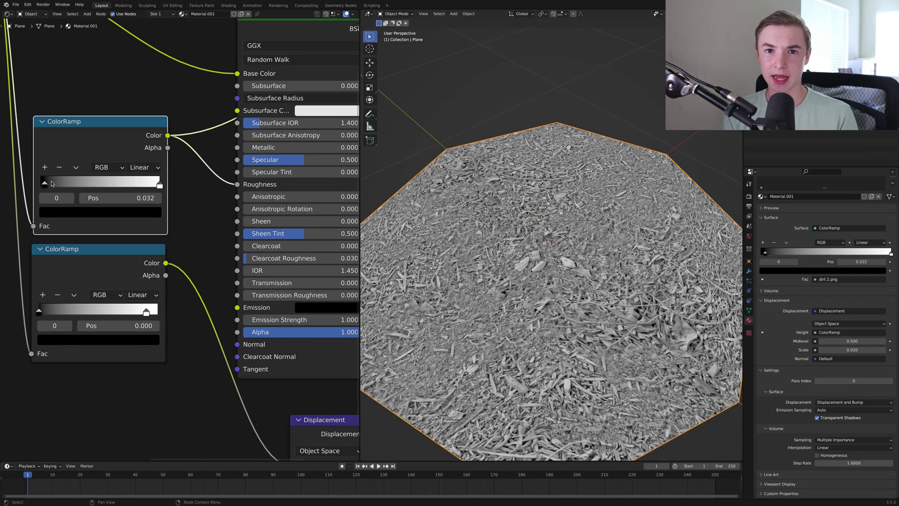
# Slide the ColorRamp's dark stop to 0.302 and lighten its black to a dark grey (Value 0.082).
pyautogui.moveTo(51, 184); pyautogui.dragTo(84, 183)
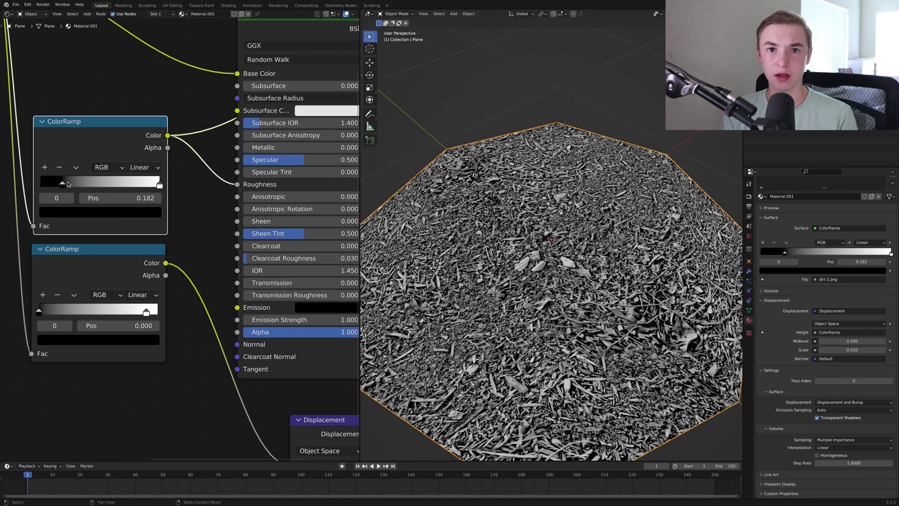
pyautogui.click(136, 212)
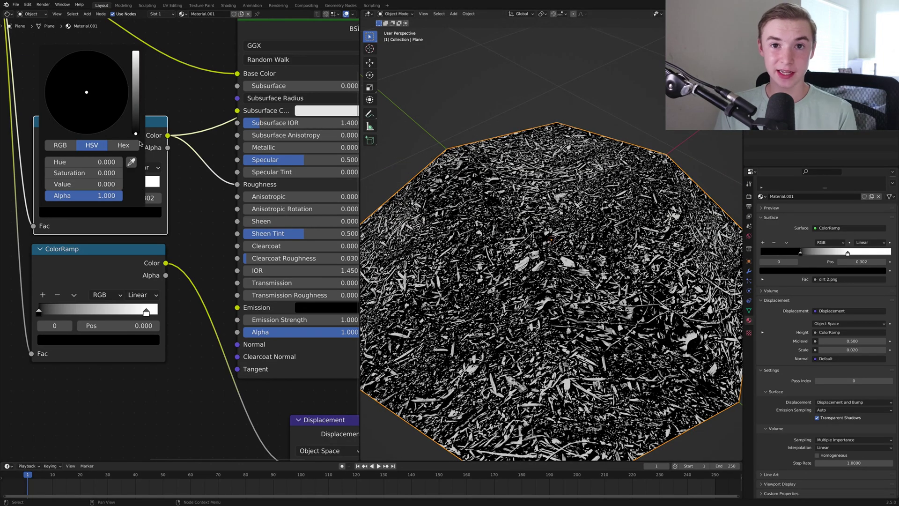
pyautogui.moveTo(136, 133); pyautogui.dragTo(136, 100)
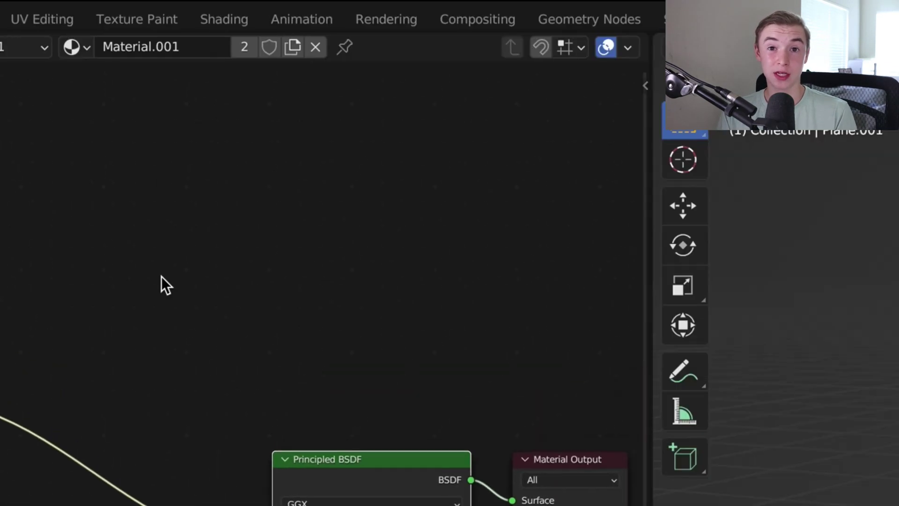
# Move the Material Output further right to make room and reselect the leaf plane.
pyautogui.moveTo(642, 139); pyautogui.dragTo(653, 202, button='middle')
pyautogui.moveTo(342, 327); pyautogui.dragTo(263, 328, button='middle')
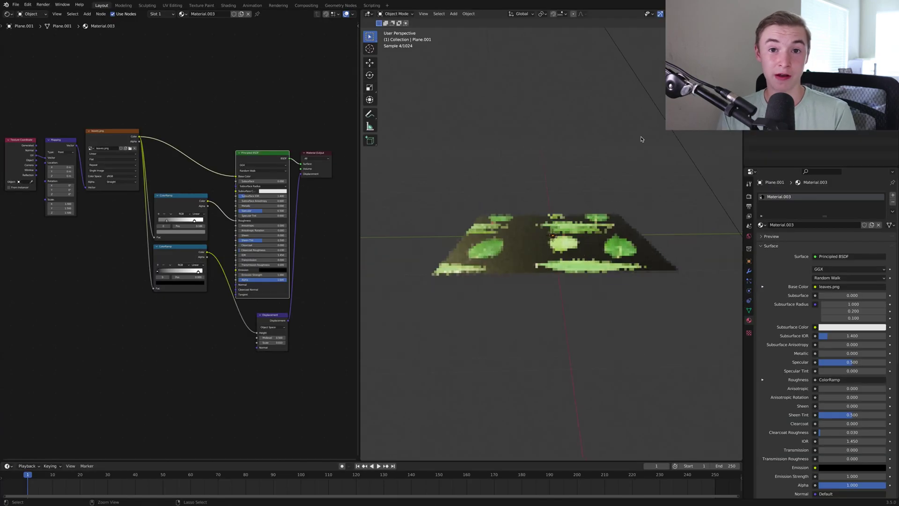
pyautogui.click(415, 301)
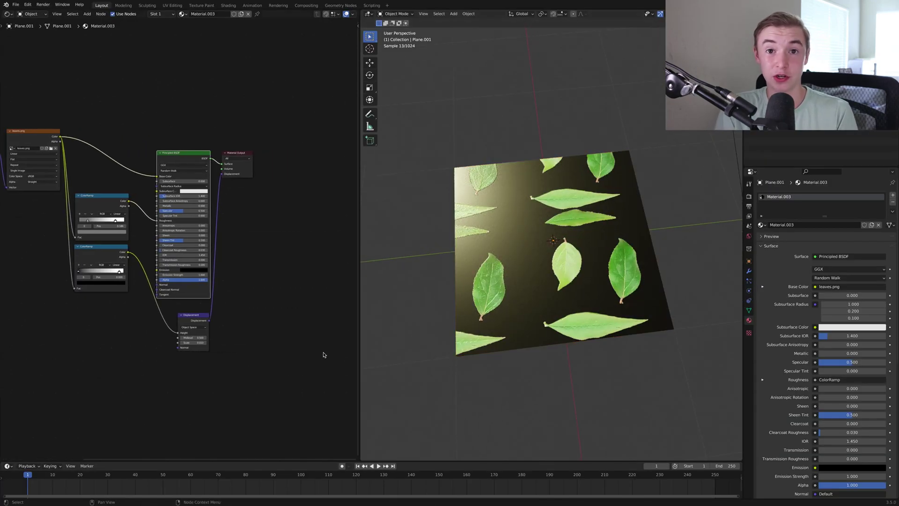
pyautogui.moveTo(237, 154); pyautogui.dragTo(311, 150)
pyautogui.hotkey('shift', 'a')
pyautogui.click(213, 186)
pyautogui.press('Escape')
pyautogui.moveTo(534, 221); pyautogui.dragTo(573, 208, button='middle')
pyautogui.click(574, 211)
pyautogui.scroll(4, 574, 211)
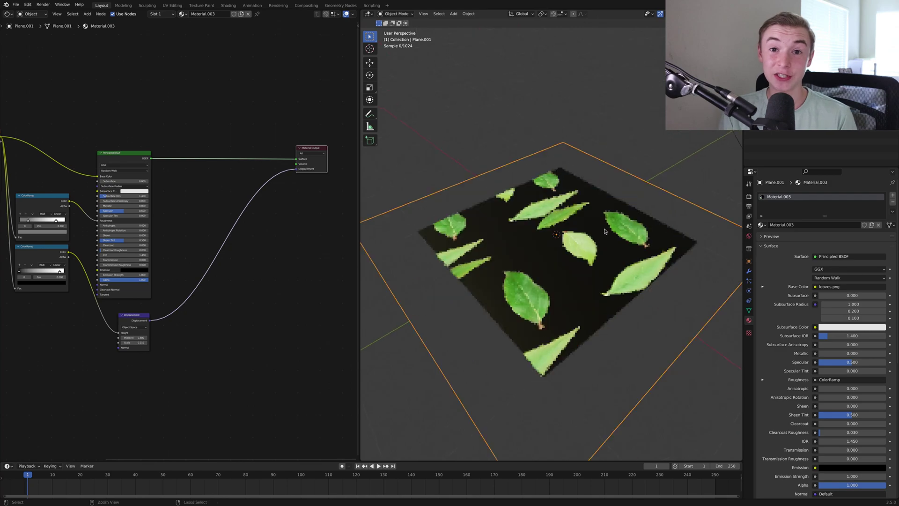
pyautogui.moveTo(498, 338); pyautogui.dragTo(546, 265, button='middle')
pyautogui.scroll(-4, 558, 221)
# Add a Transparent BSDF node to the leaf material.
pyautogui.hotkey('shift', 'a')
pyautogui.click(186, 270)
pyautogui.press('Down')
pyautogui.press('Return')
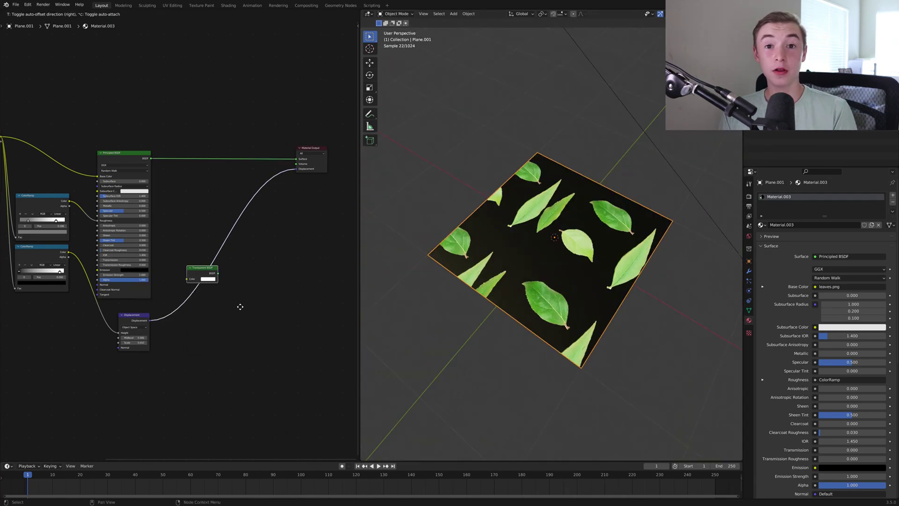
pyautogui.click(290, 329)
# Insert a Mix Shader on the Principled–Output link and connect the Transparent BSDF into it.
pyautogui.hotkey('shift', 'a')
pyautogui.click(263, 233)
pyautogui.write('mix')
pyautogui.press('Down')
pyautogui.press('Return')
pyautogui.click(266, 183)
pyautogui.moveTo(260, 242); pyautogui.dragTo(272, 236, button='middle')
pyautogui.moveTo(272, 197); pyautogui.dragTo(327, 135)
pyautogui.moveTo(315, 141); pyautogui.dragTo(365, 140)
# Set the Mapping node's Scale to 1 on all three axes.
pyautogui.moveTo(251, 291); pyautogui.dragTo(311, 165)
pyautogui.moveTo(287, 182); pyautogui.dragTo(446, 227, button='middle')
pyautogui.moveTo(68, 242); pyautogui.dragTo(68, 251)
pyautogui.press('Return')
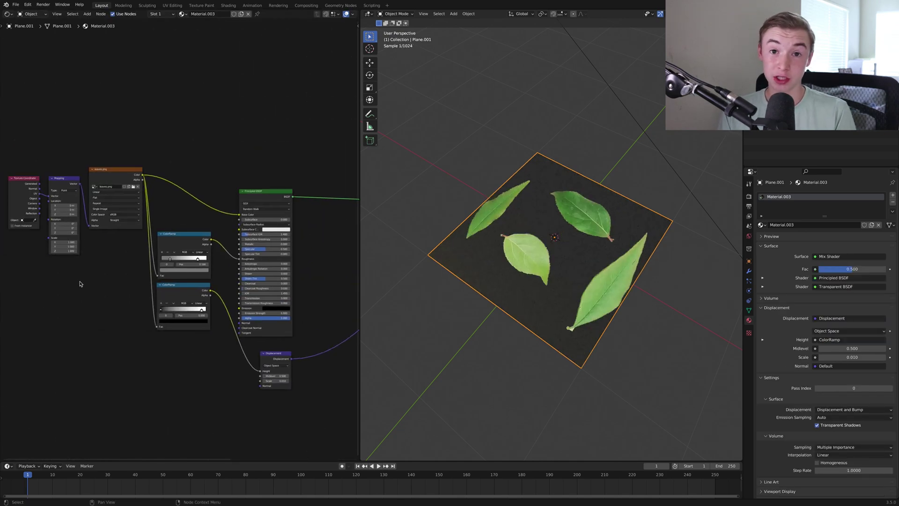
pyautogui.click(564, 307)
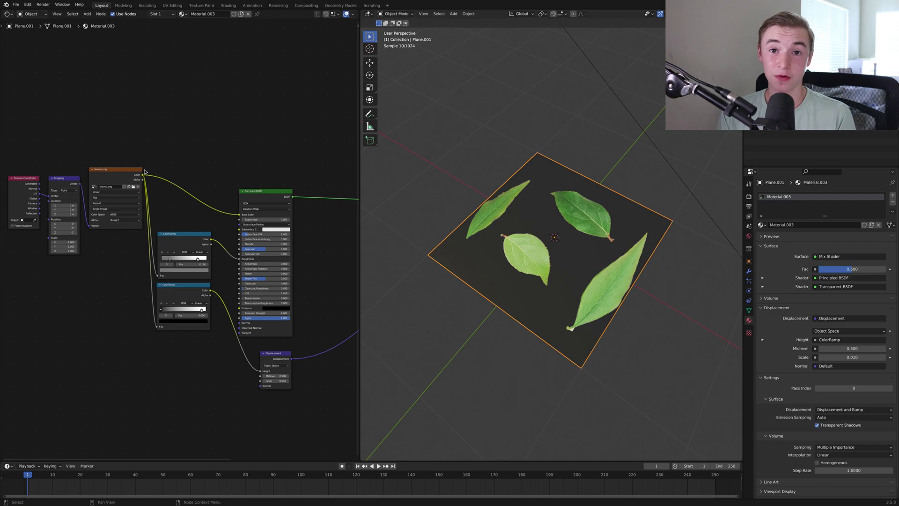
# Feed the leaf image Color through a ColorRamp into the Mix Fac, white stop at 0.339.
pyautogui.moveTo(143, 175); pyautogui.dragTo(256, 197)
pyautogui.hotkey('shift', 'a')
pyautogui.click(182, 142)
pyautogui.write('col')
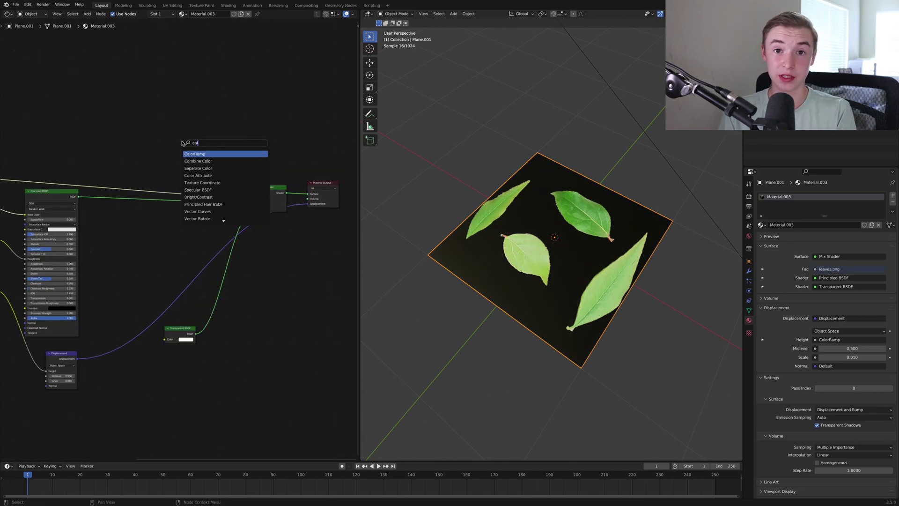
pyautogui.click(192, 154)
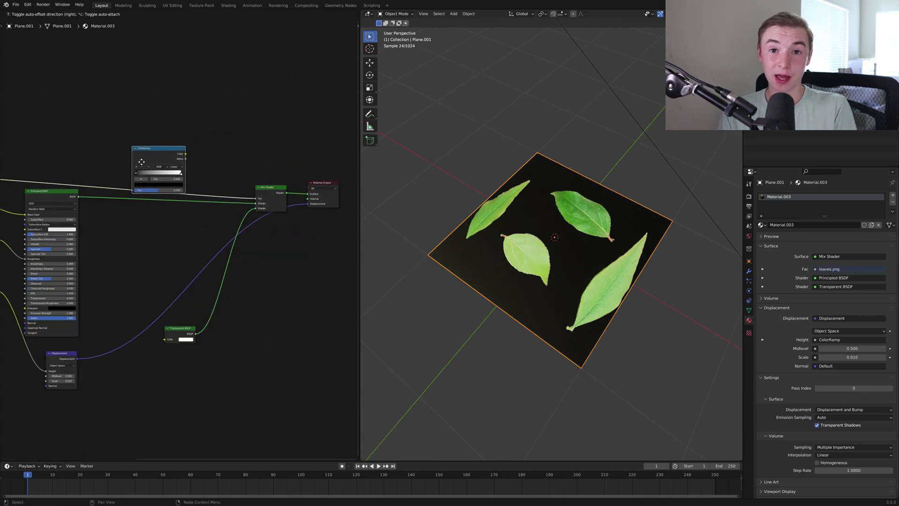
pyautogui.click(144, 160)
pyautogui.keyDown('ctrl'); pyautogui.keyDown('shift'); pyautogui.click(159, 162); pyautogui.keyUp('shift'); pyautogui.keyUp('ctrl')
pyautogui.moveTo(181, 173); pyautogui.dragTo(136, 173)
# Preview the finished mix shader and orbit closer to inspect the cut-out leaves.
pyautogui.keyDown('ctrl'); pyautogui.keyDown('shift'); pyautogui.click(271, 197); pyautogui.keyUp('shift'); pyautogui.keyUp('ctrl')
pyautogui.moveTo(566, 322); pyautogui.dragTo(628, 304, button='middle')
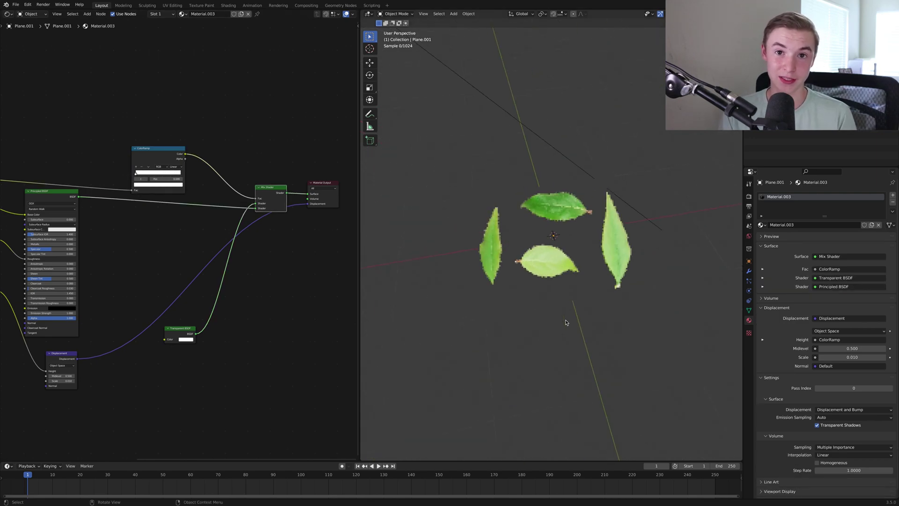
pyautogui.click(569, 281)
pyautogui.click(567, 309)
pyautogui.moveTo(567, 309); pyautogui.dragTo(609, 281, button='middle')
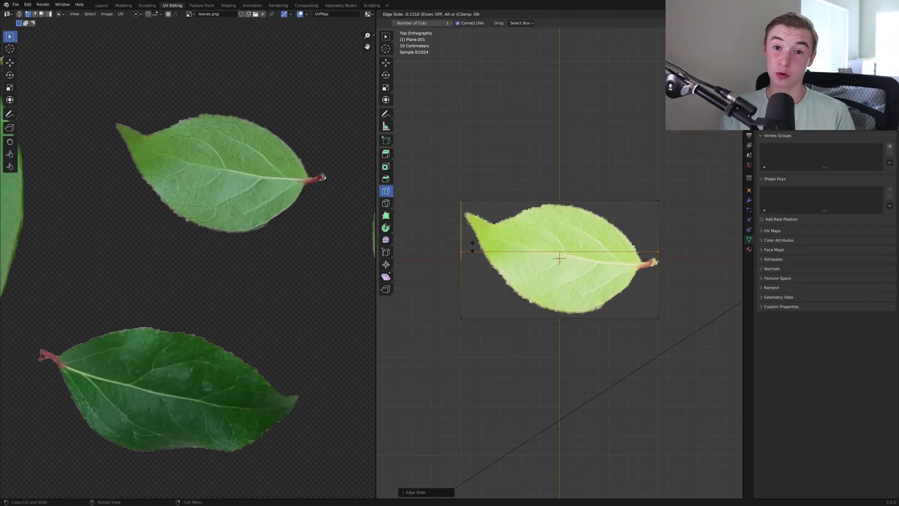
# Loop-cut the leaf plane at its centre and move the tip vertex to bend the leaf.
pyautogui.moveTo(557, 200); pyautogui.dragTo(562, 199)
pyautogui.click(571, 200)
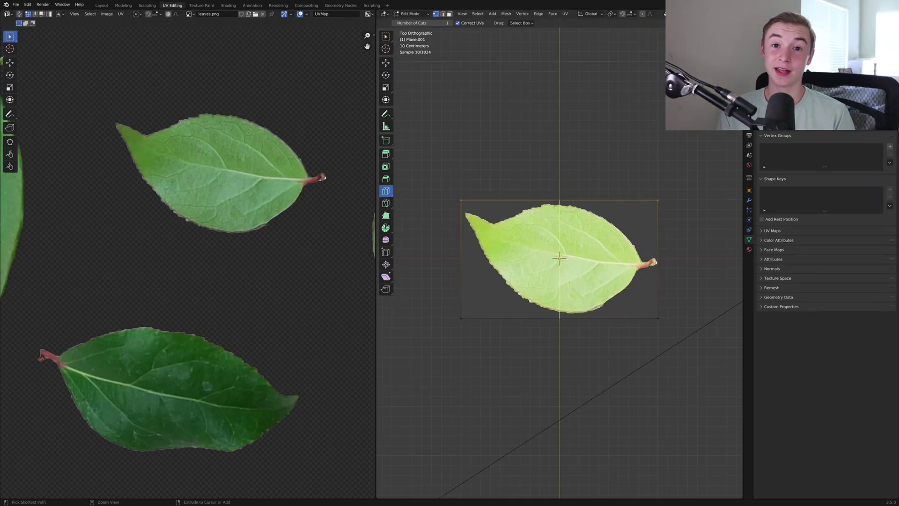
pyautogui.hotkey('ctrl', 'r')
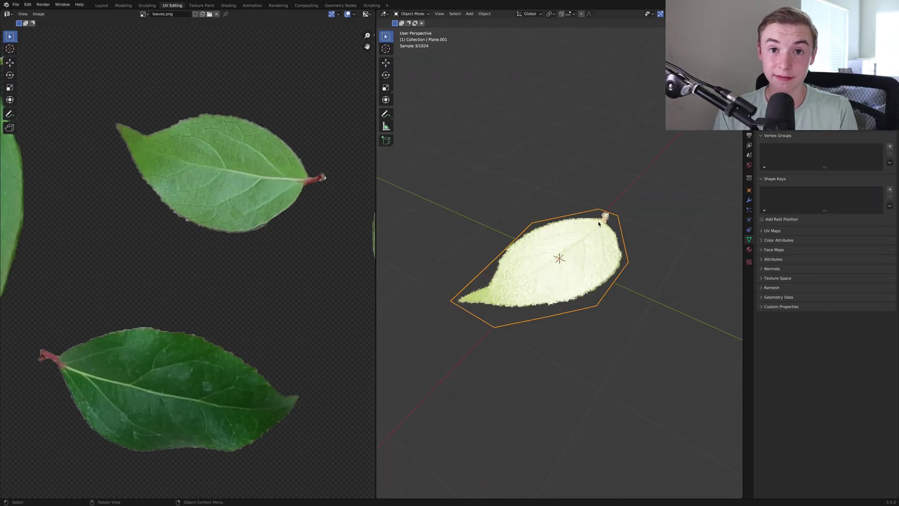
pyautogui.scroll(2, 472, 295)
pyautogui.moveTo(436, 289); pyautogui.dragTo(471, 295, button='middle')
pyautogui.press('Tab')
pyautogui.click(646, 302)
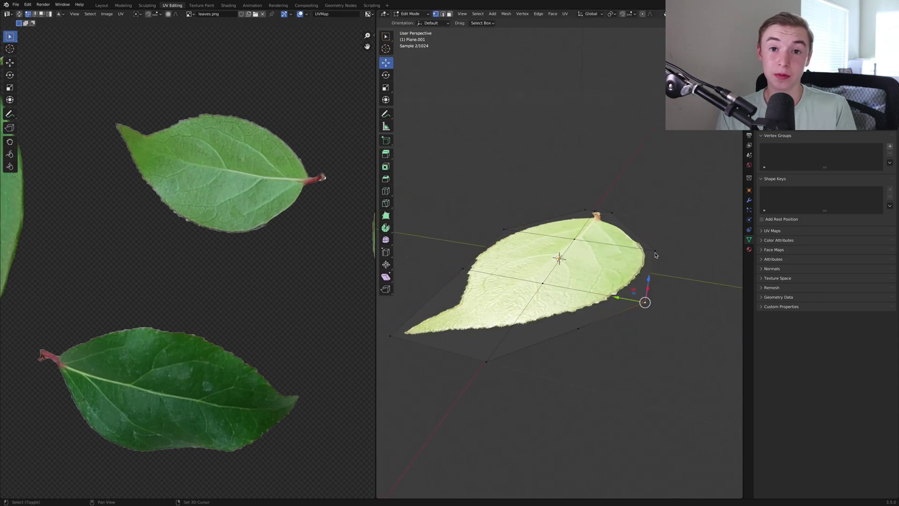
pyautogui.press('Tab')
# Apply Shade Smooth to the bent leaf and inspect it, re-entering Edit Mode.
pyautogui.moveTo(583, 213); pyautogui.dragTo(610, 206, button='middle')
pyautogui.scroll(-3, 610, 206)
pyautogui.rightClick(613, 75)
pyautogui.click(613, 74)
pyautogui.click(610, 122)
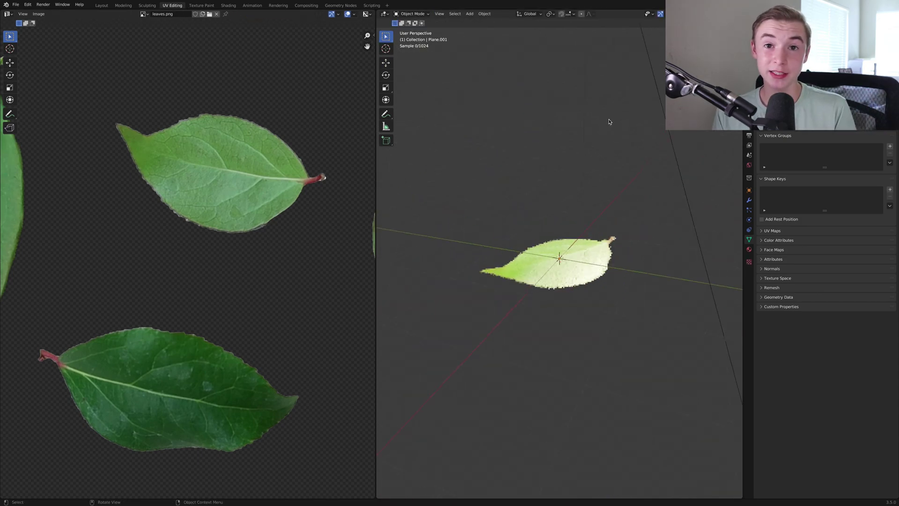
pyautogui.moveTo(610, 122); pyautogui.dragTo(609, 104, button='middle')
pyautogui.click(588, 260)
pyautogui.press('Tab')
pyautogui.moveTo(605, 211); pyautogui.dragTo(616, 241, button='middle')
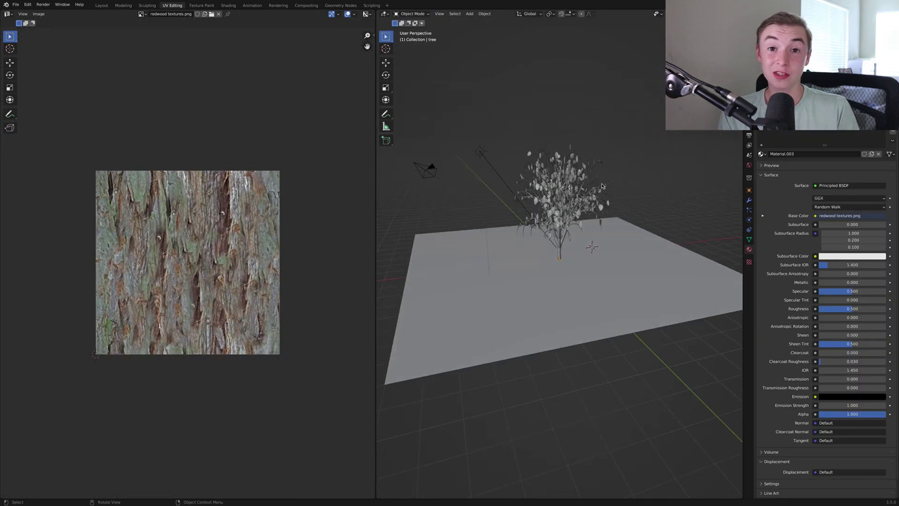
# Switch to Material Preview, view the landscape top-down, and set grass Density to 5000.
pyautogui.click(616, 280)
pyautogui.moveTo(658, 275)
pyautogui.mouseDown(button='middle')
pyautogui.moveTo(667, 245)
pyautogui.moveTo(655, 262)
pyautogui.mouseUp(button='middle')
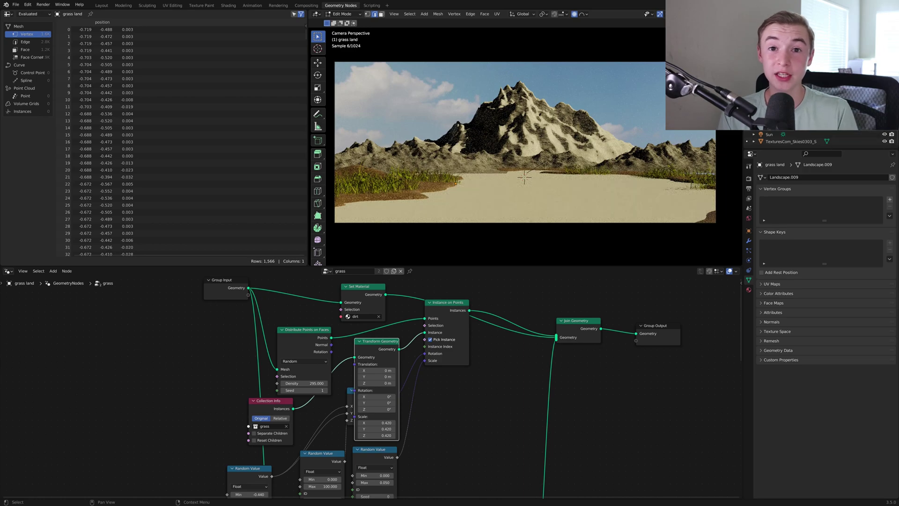
pyautogui.click(717, 14)
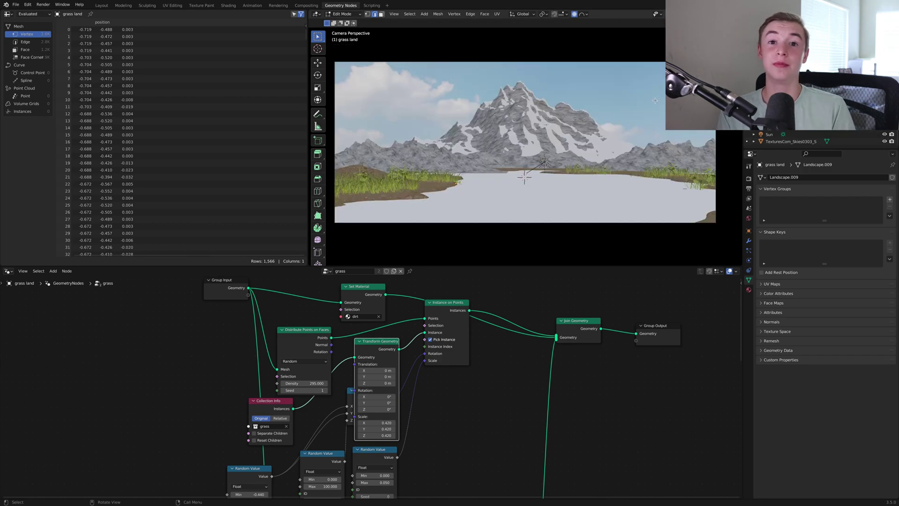
pyautogui.press('KP_7')
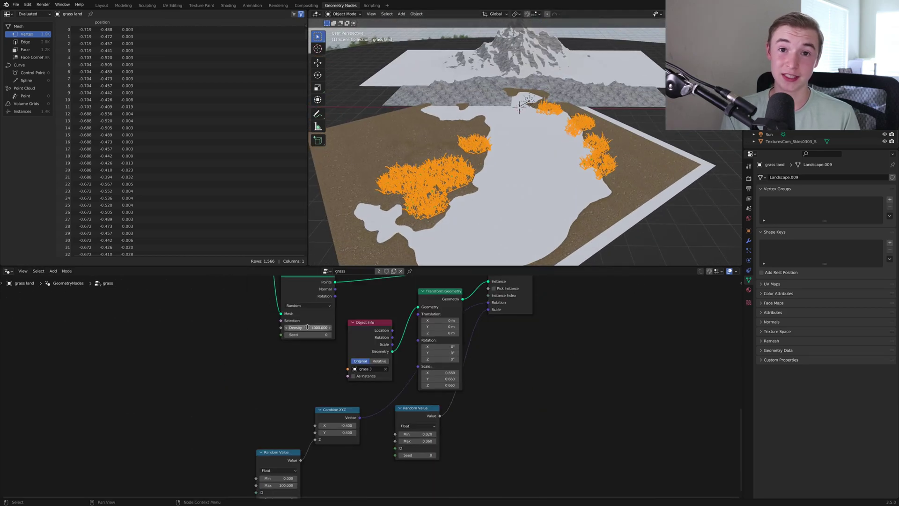
pyautogui.click(308, 328)
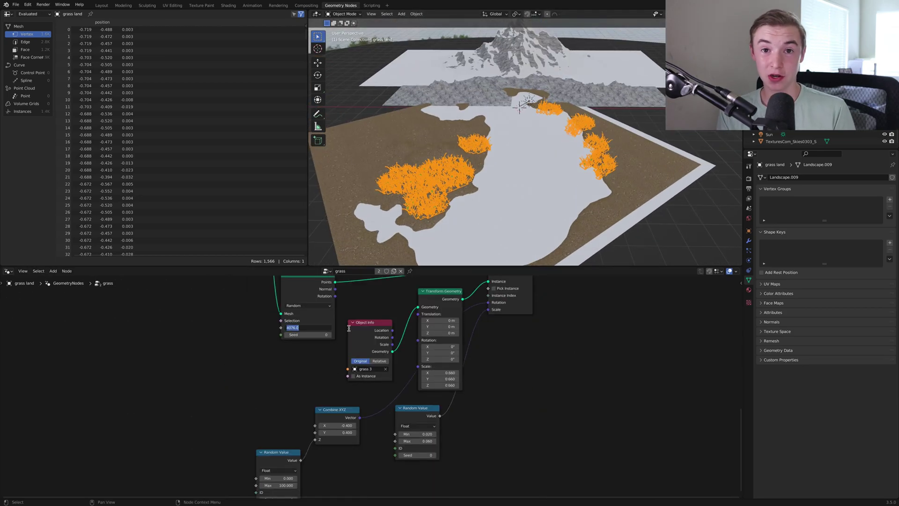
pyautogui.write('5000')
pyautogui.press('Return')
pyautogui.click(690, 211)
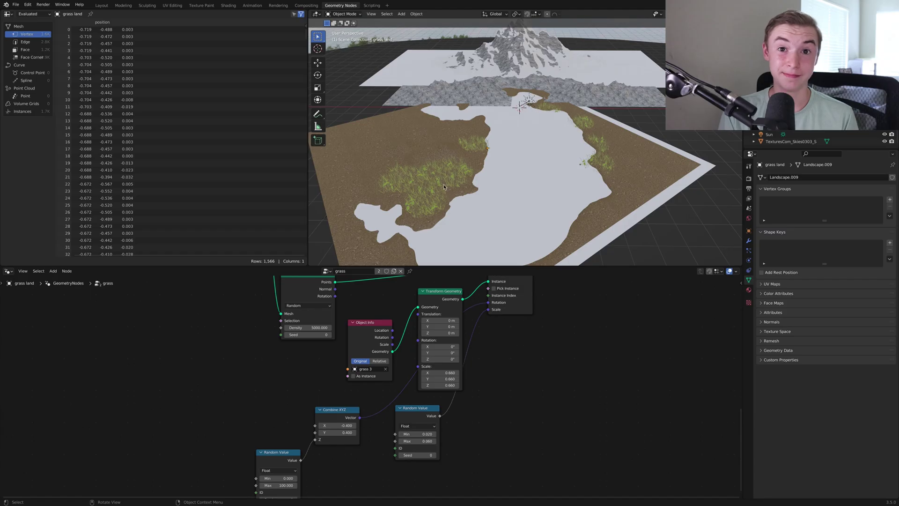